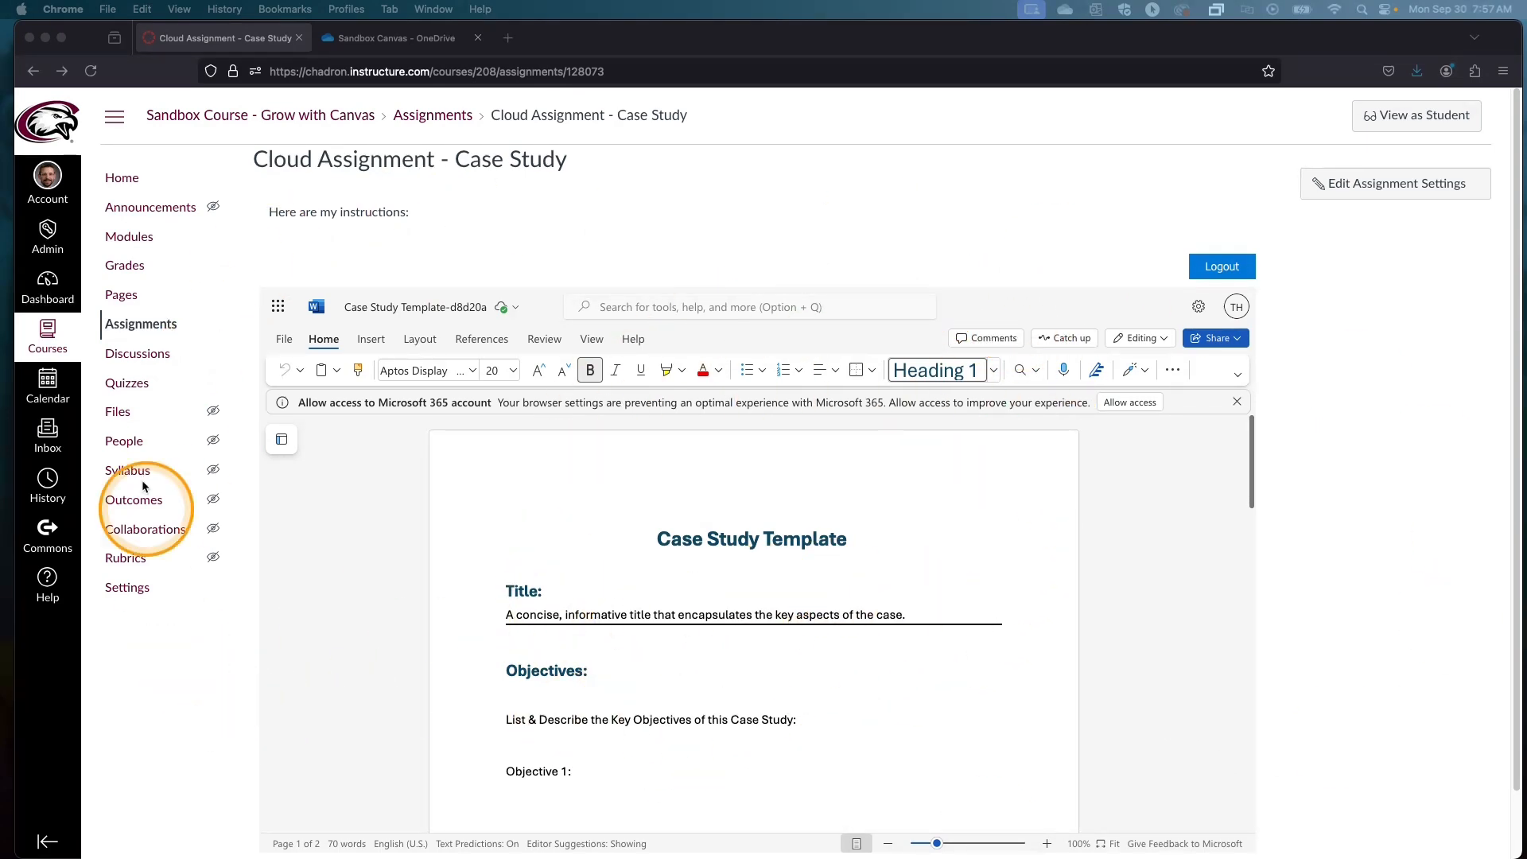
left_click(676, 550)
left_click(657, 642)
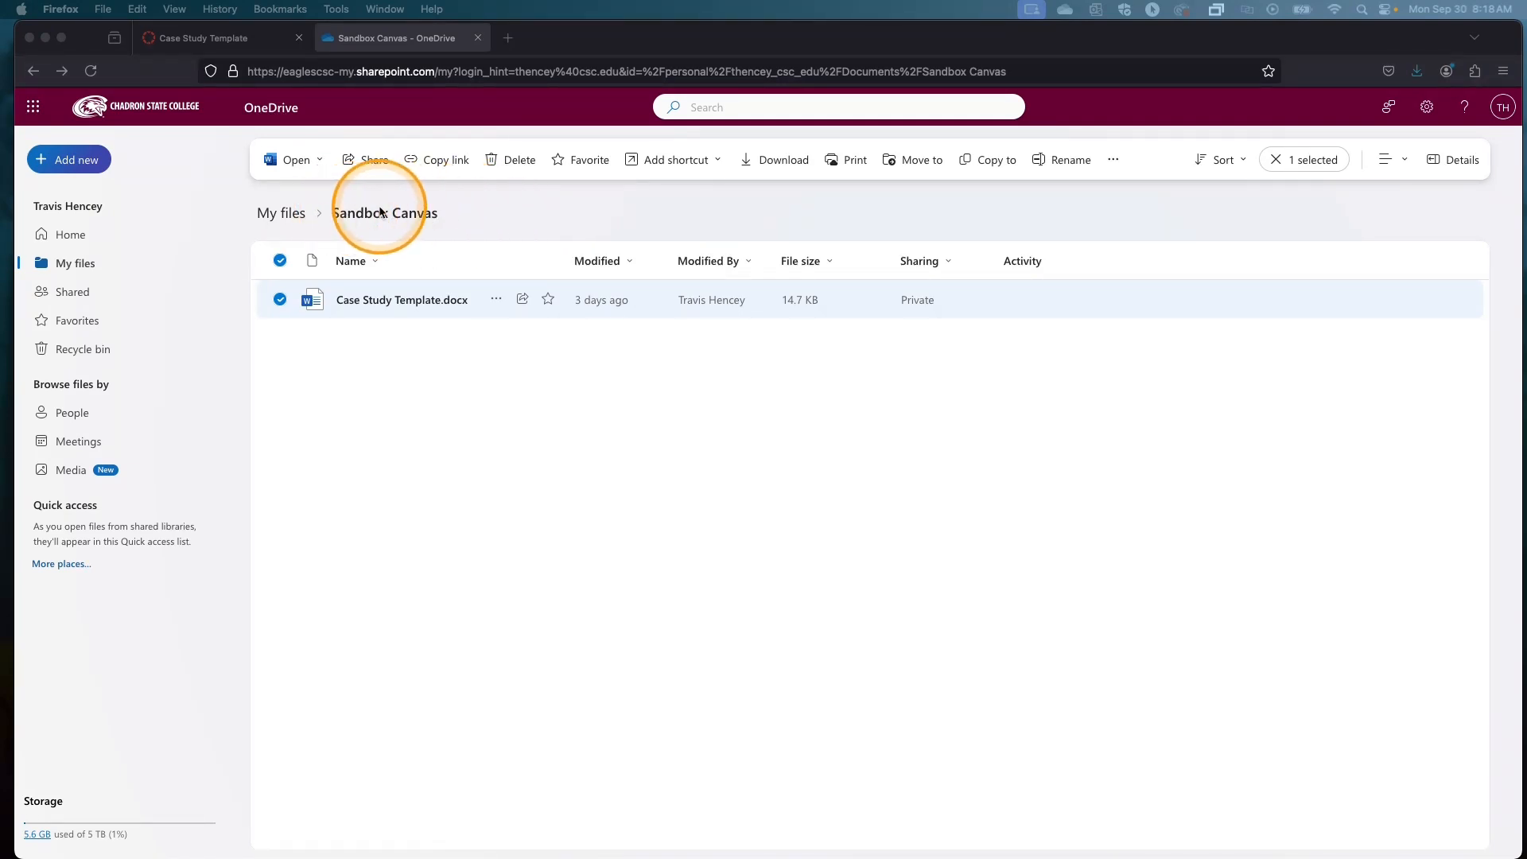
Open Case Study Template.docx from the Sandbox Canvas folder and review its sections across both pages.
left_click(417, 303)
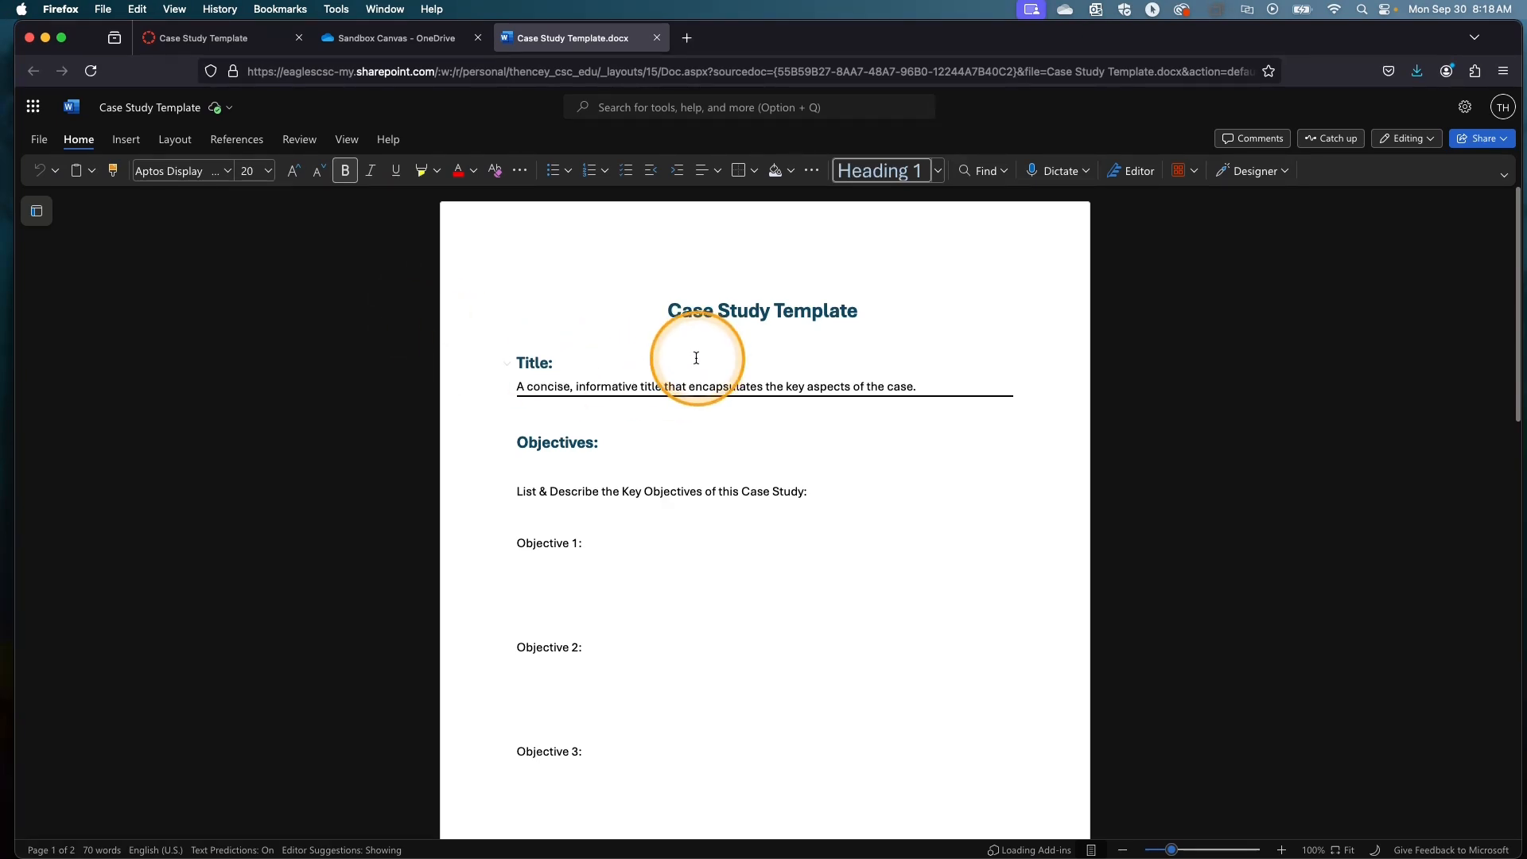
scroll(617, 404, "down", 3)
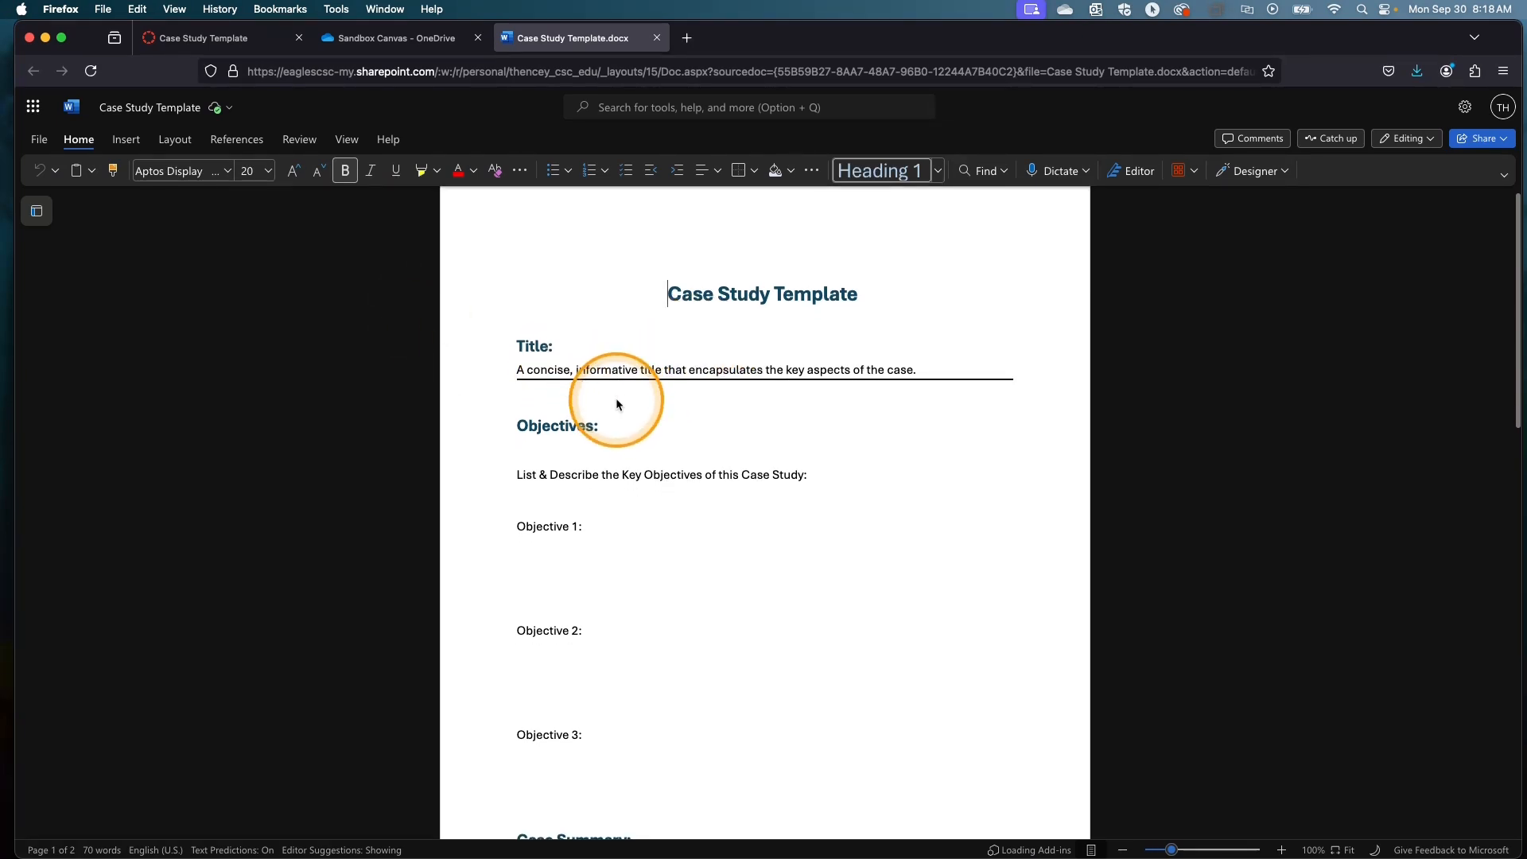
scroll(616, 404, "down", 15)
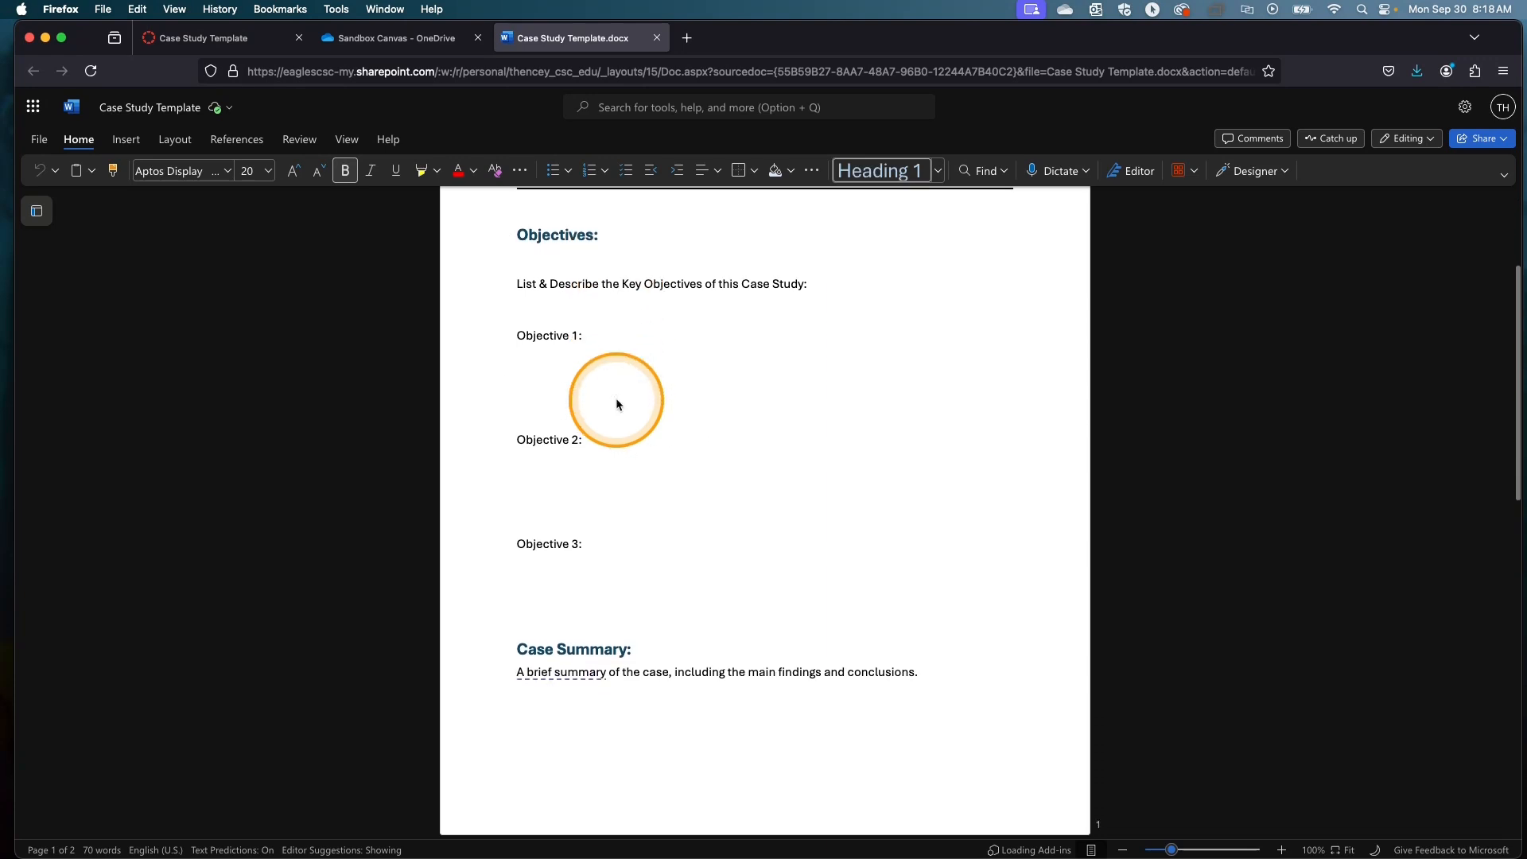
scroll(613, 404, "down", 3)
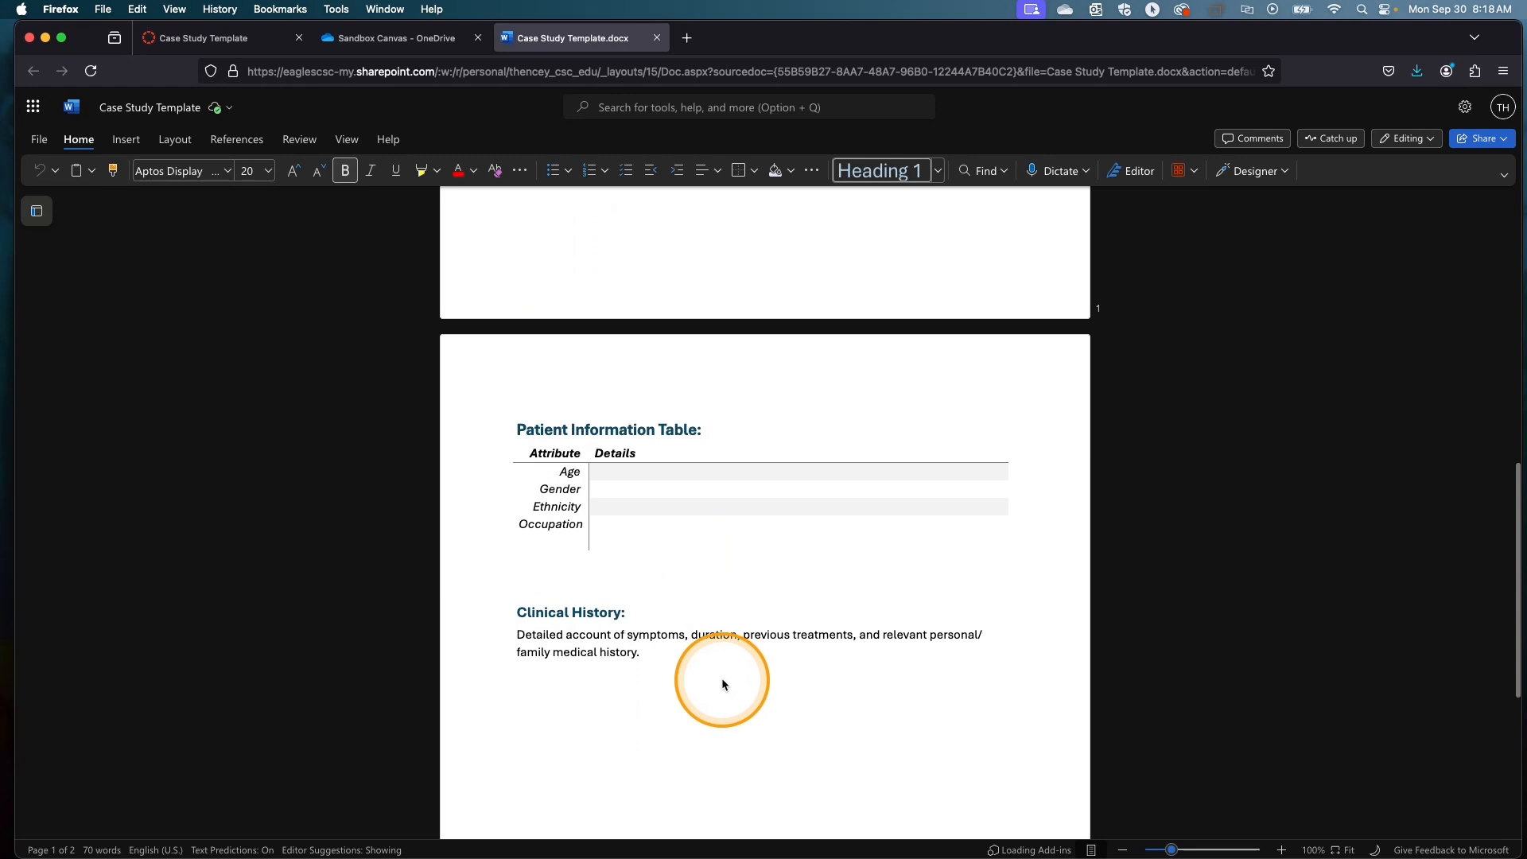
scroll(719, 685, "up", 2)
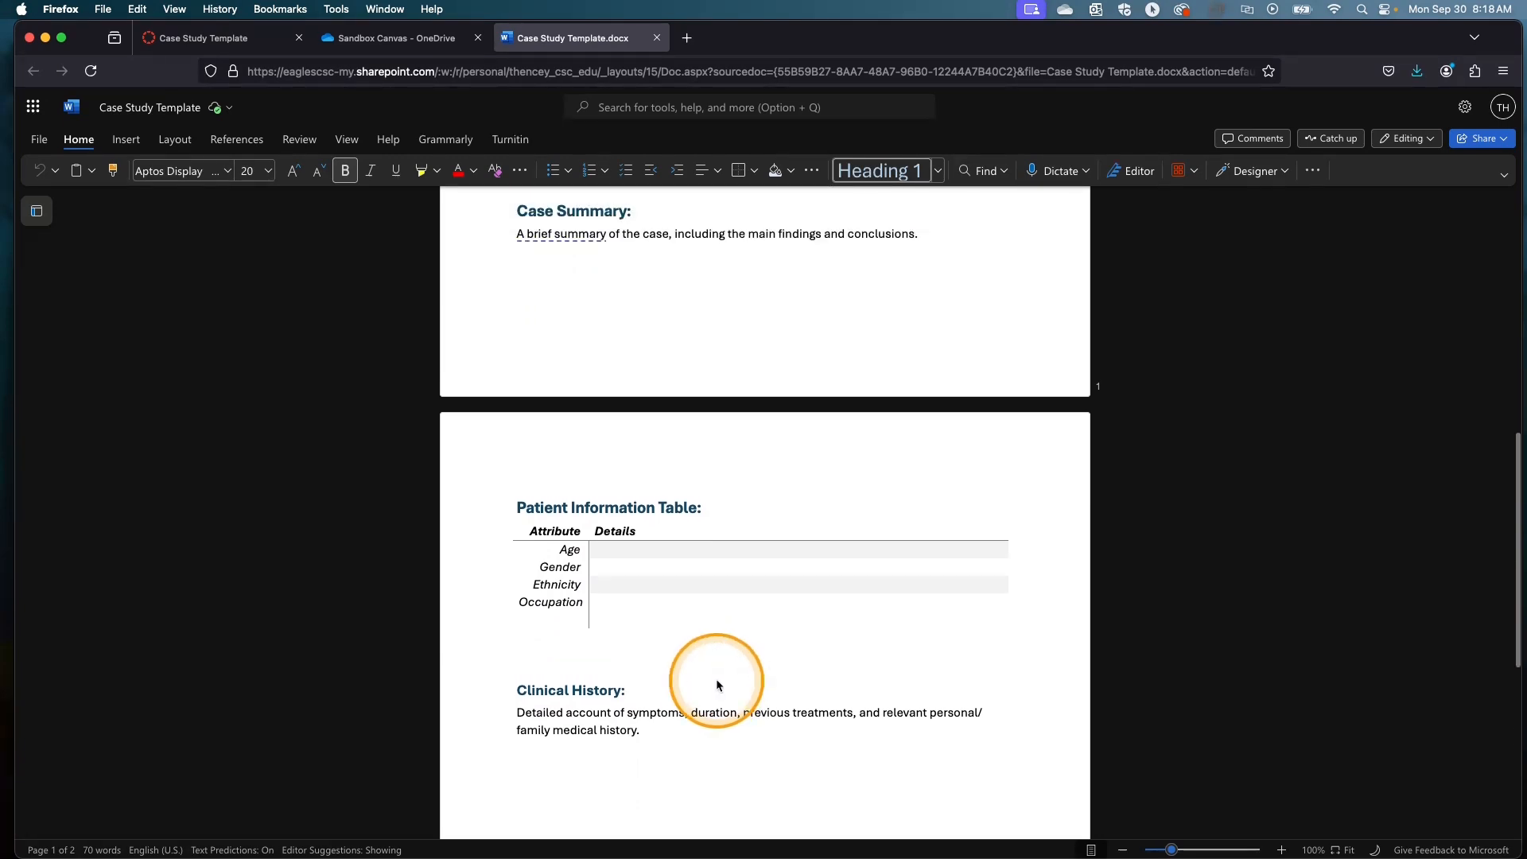
scroll(636, 665, "up", 12)
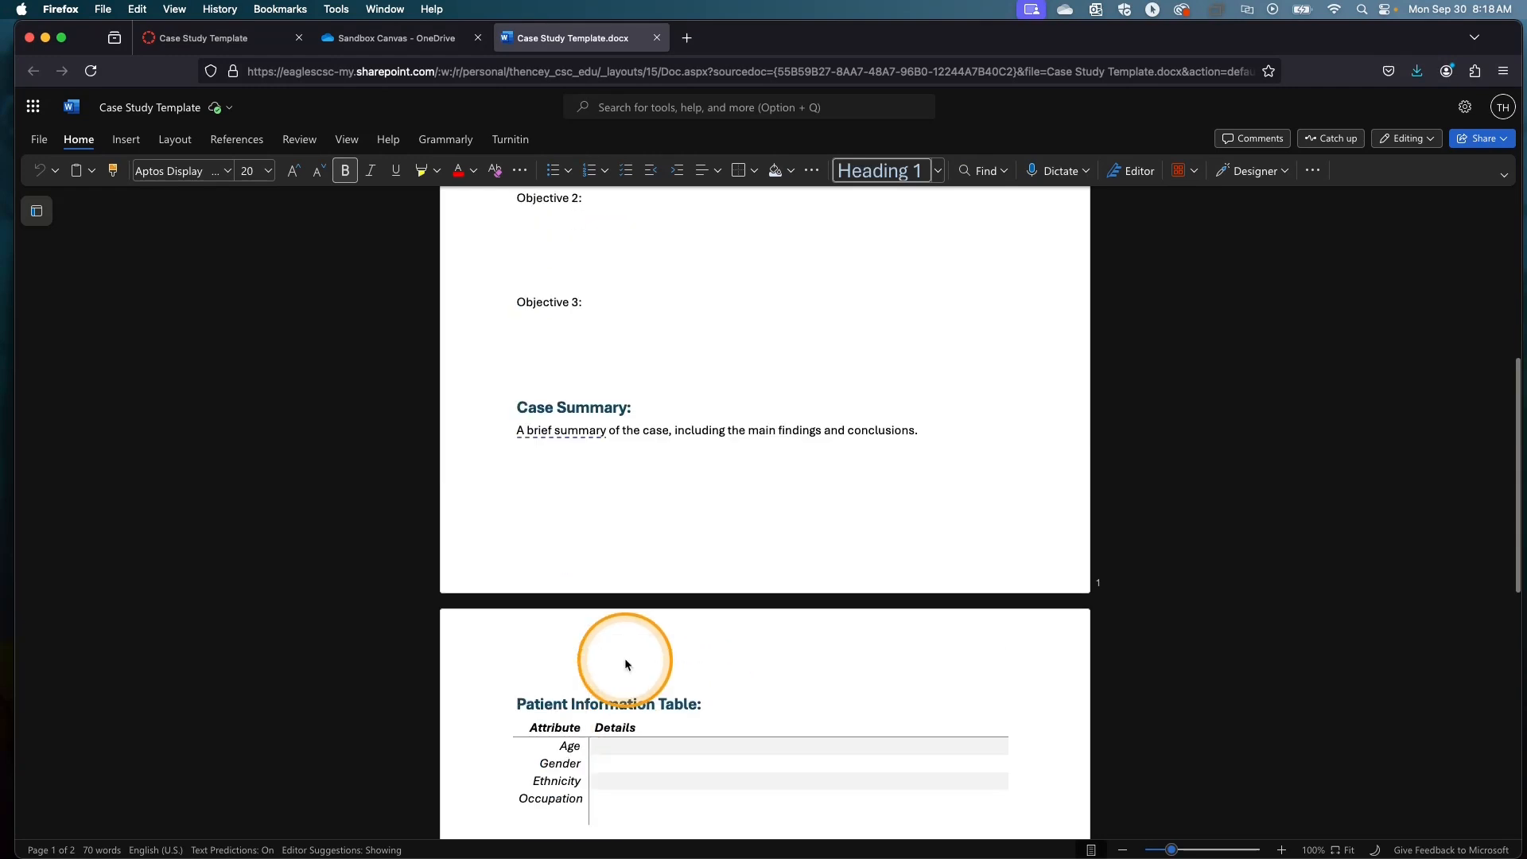
scroll(670, 578, "up", 4)
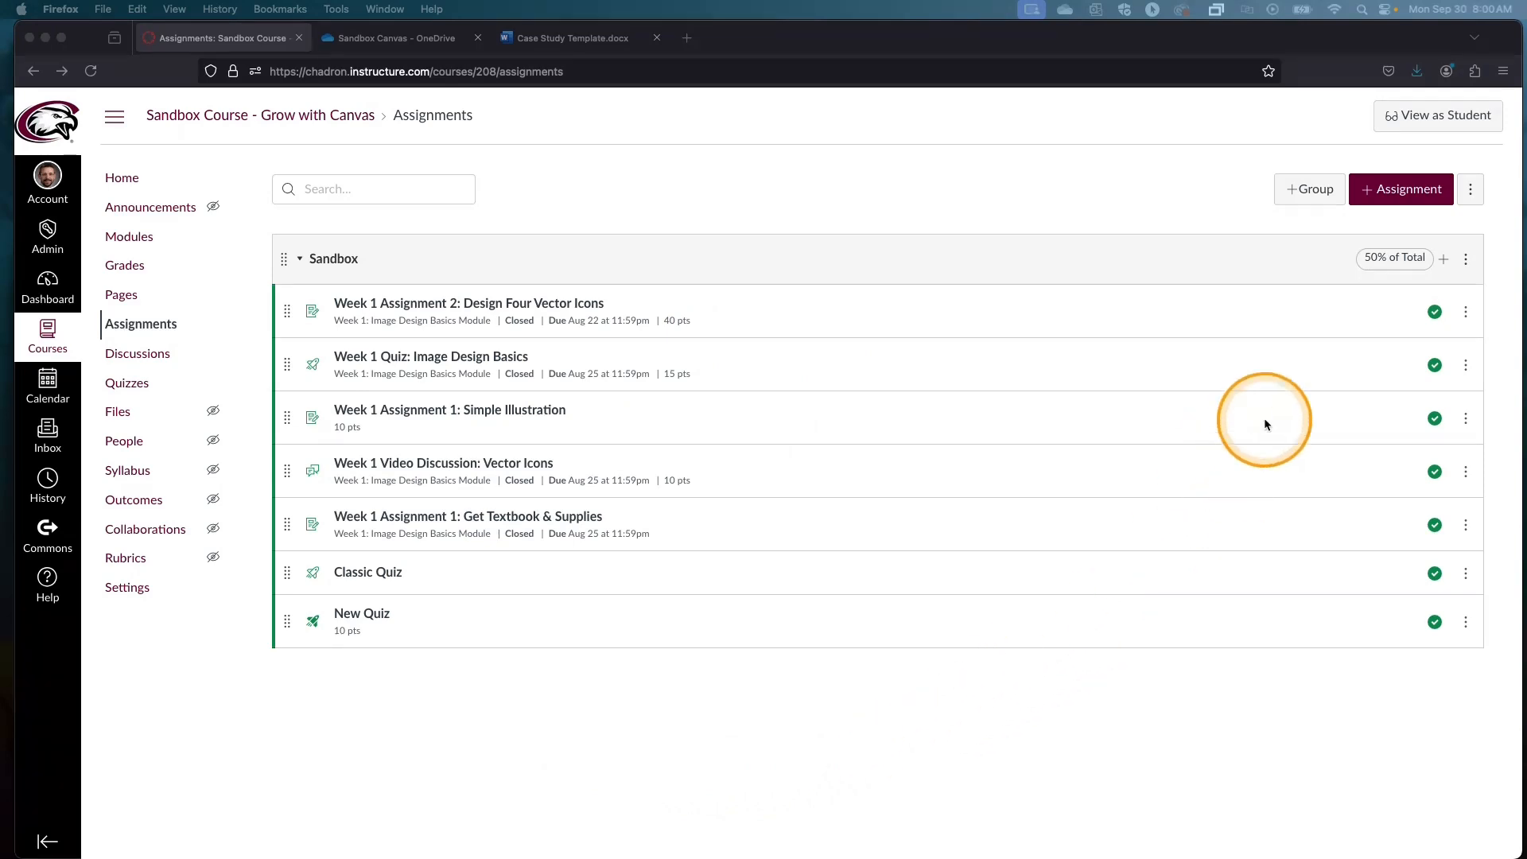
Start creating a new assignment in the Sandbox course.
left_click(1390, 191)
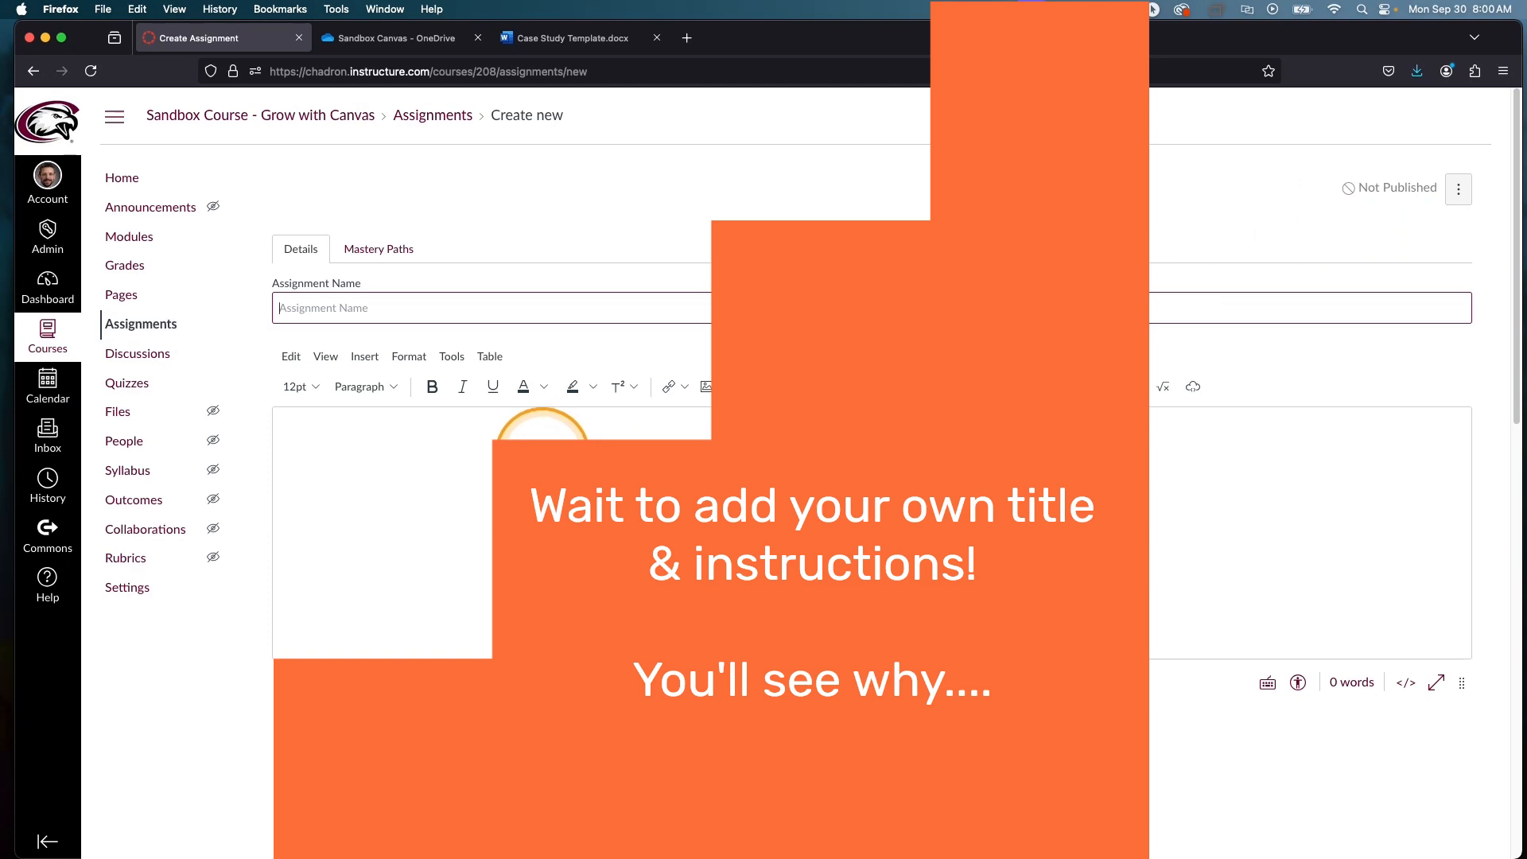
Name the new assignment "Case Study Template" and enter "Here are my instructions" as its description.
left_click(350, 310)
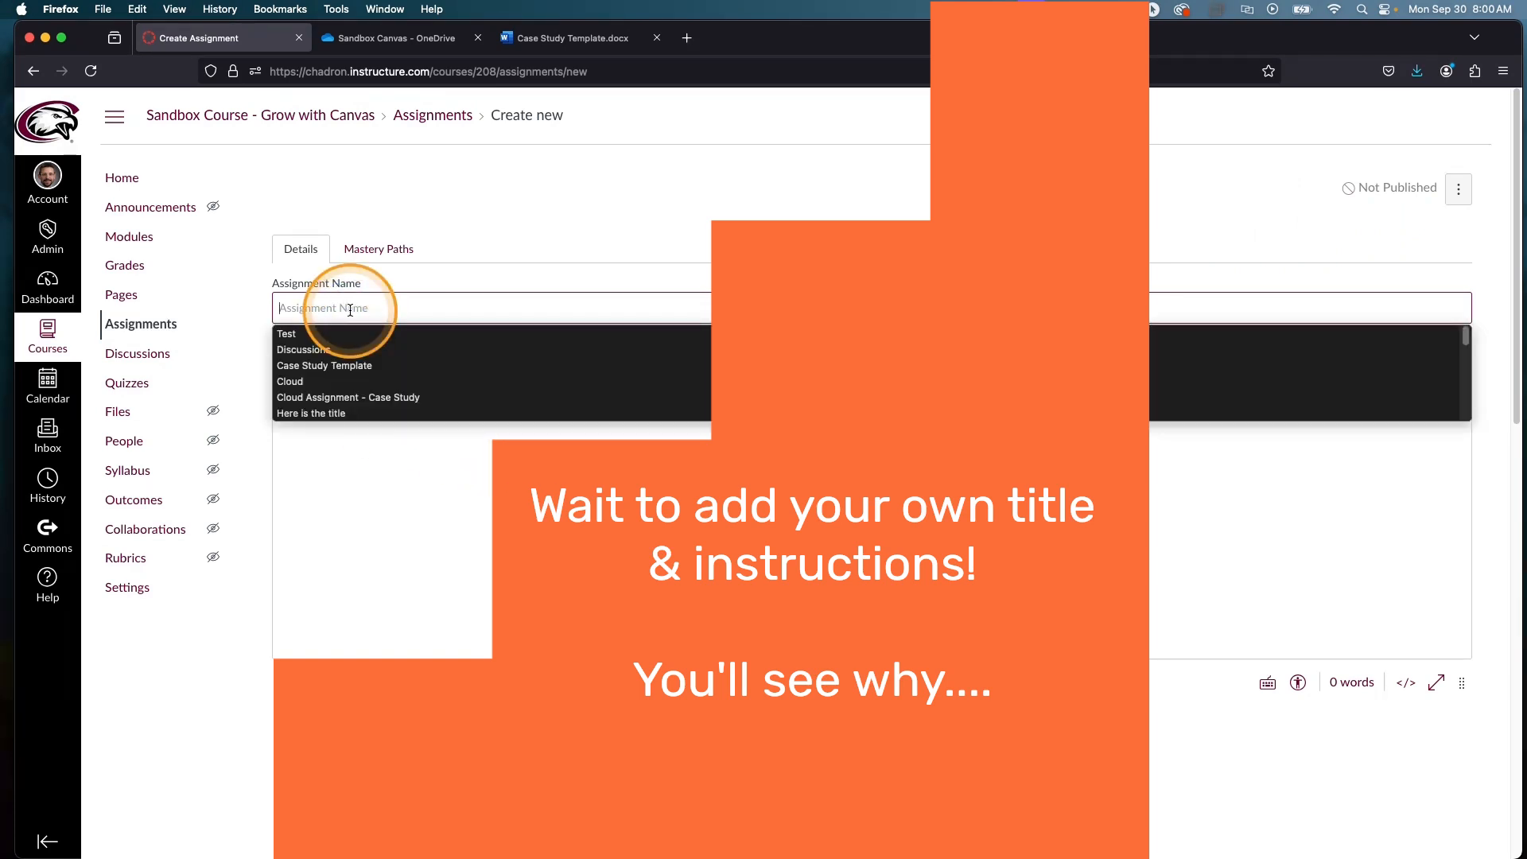
left_click(346, 365)
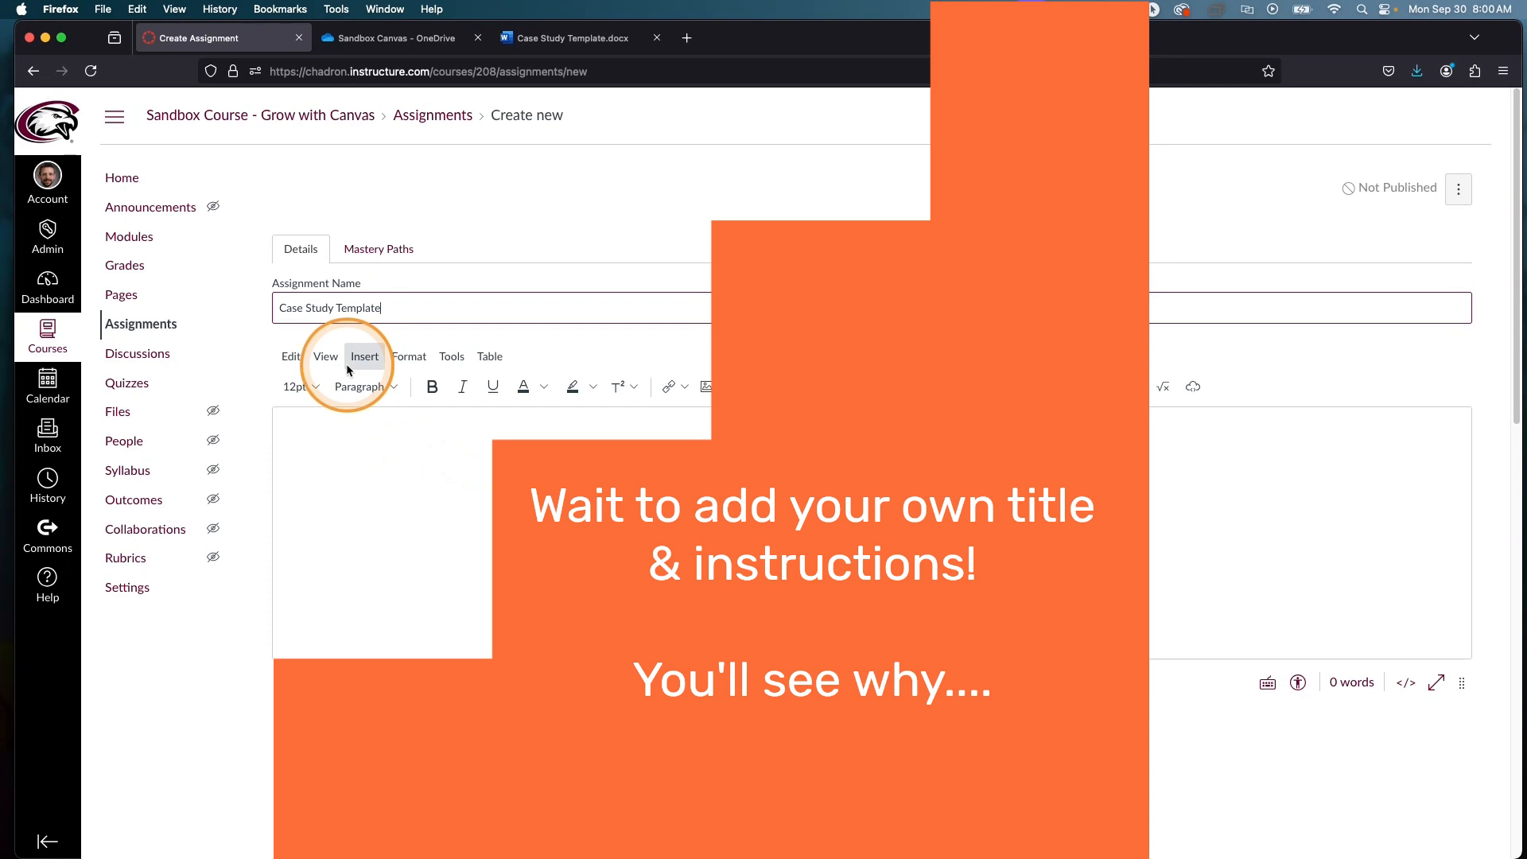
left_click(372, 492)
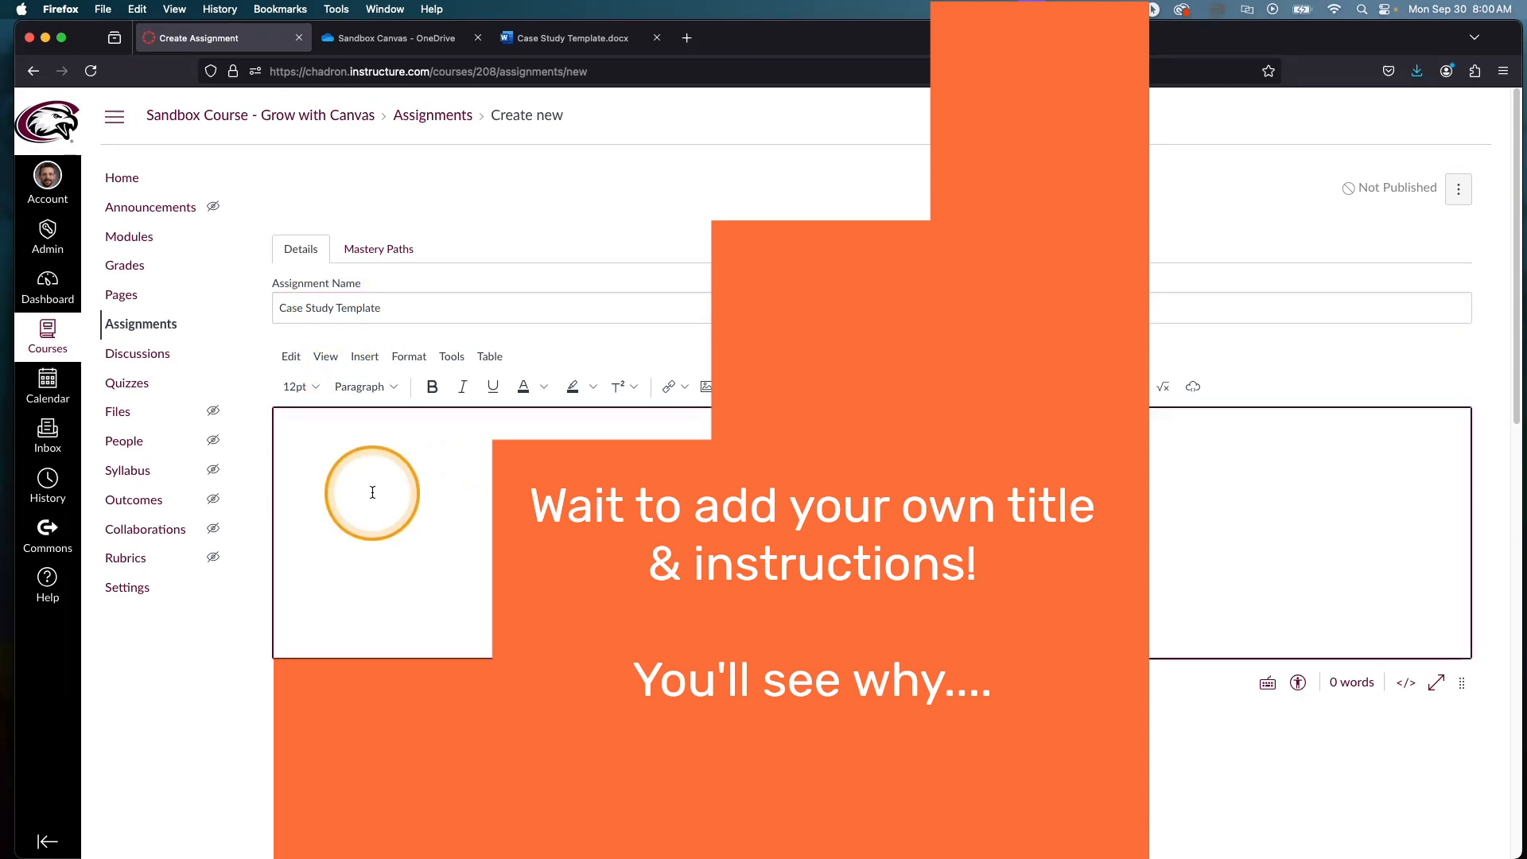
type("Here")
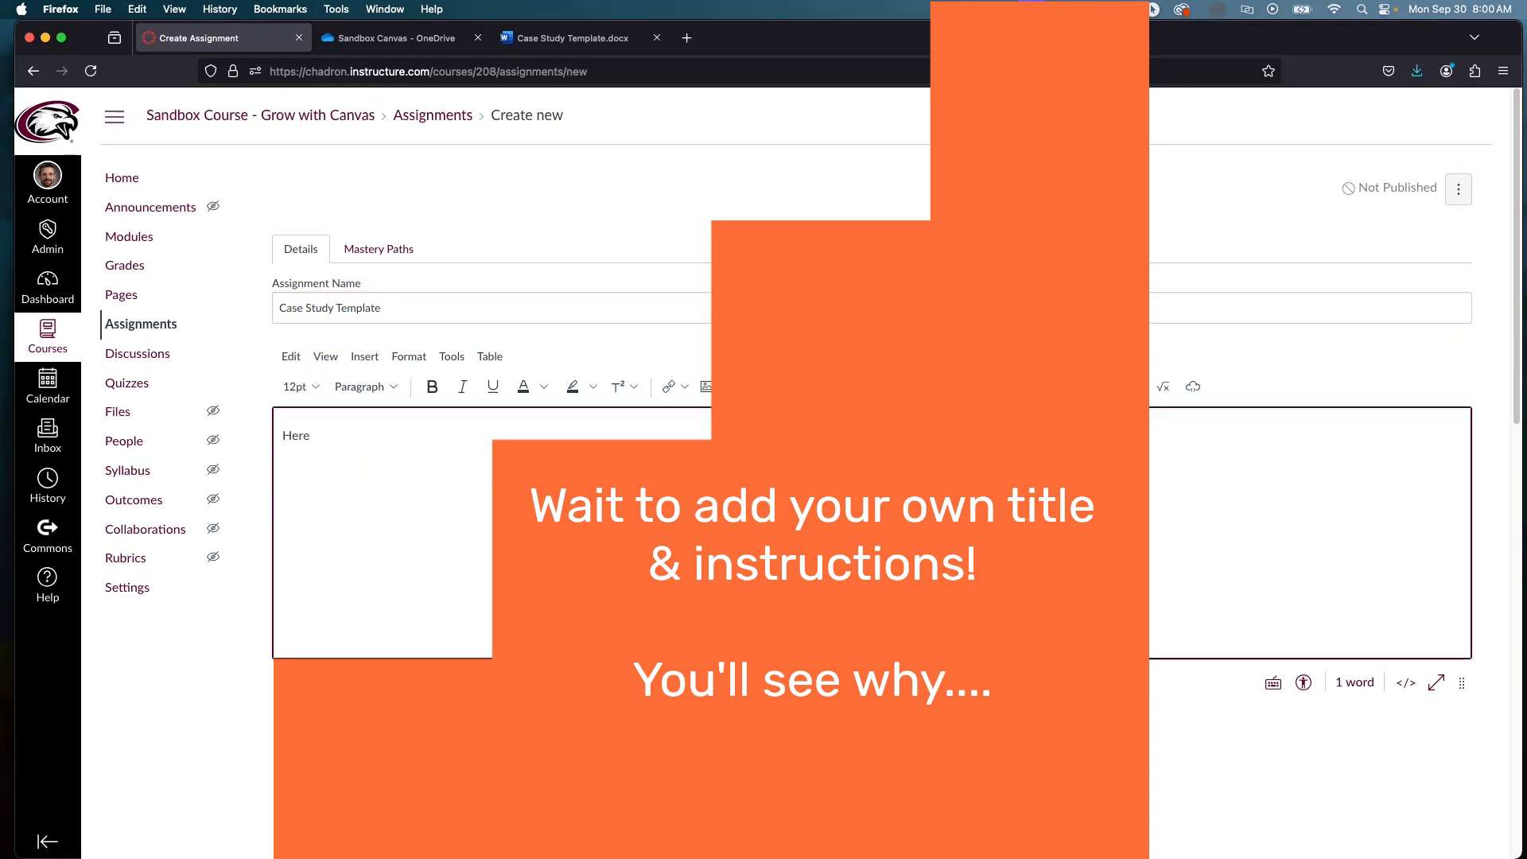
type(" are my instructions")
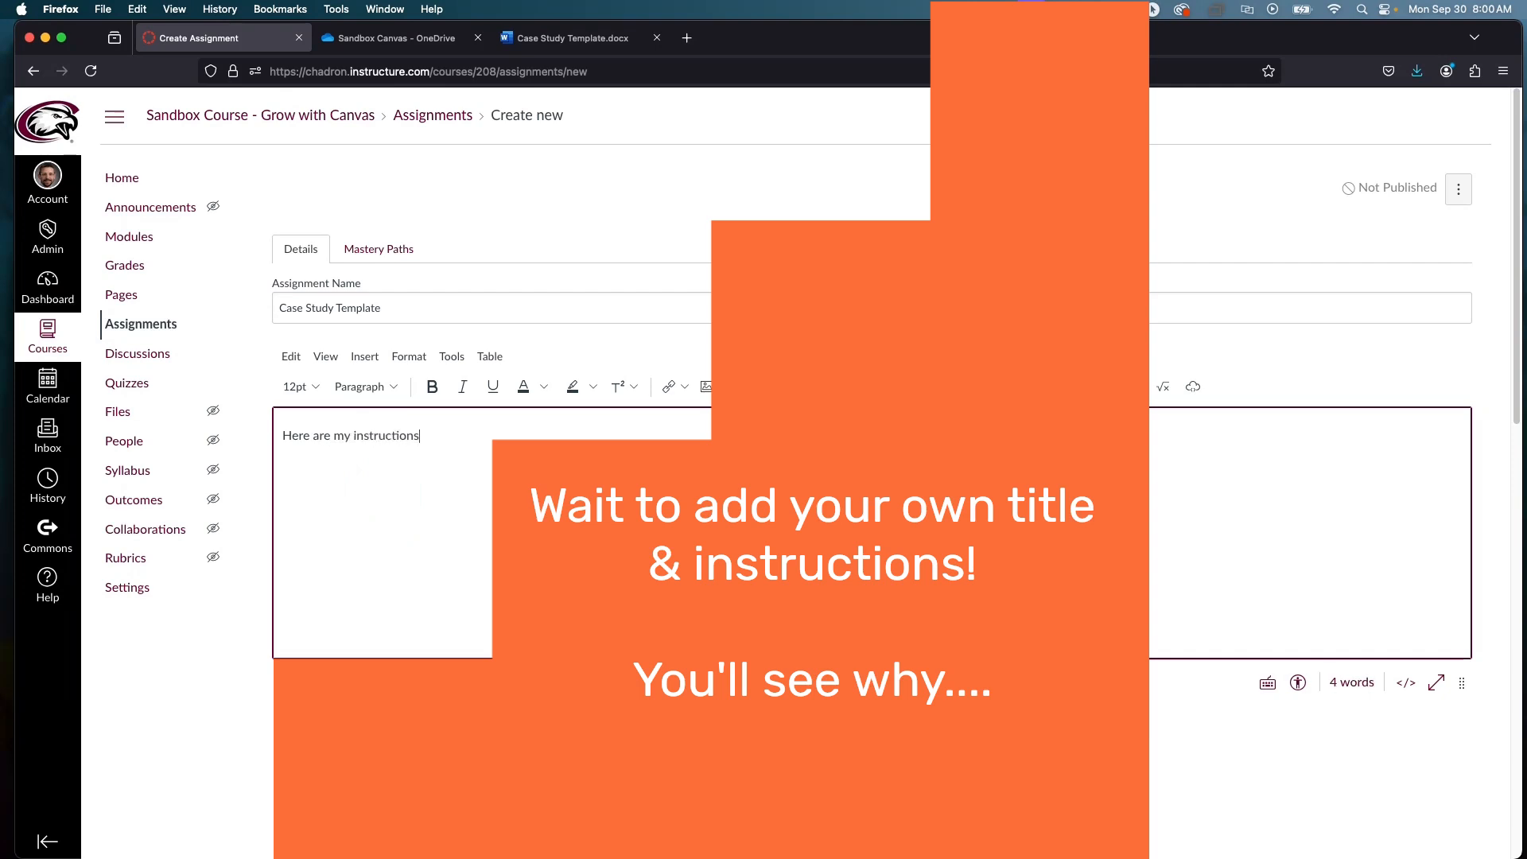
left_click(373, 491)
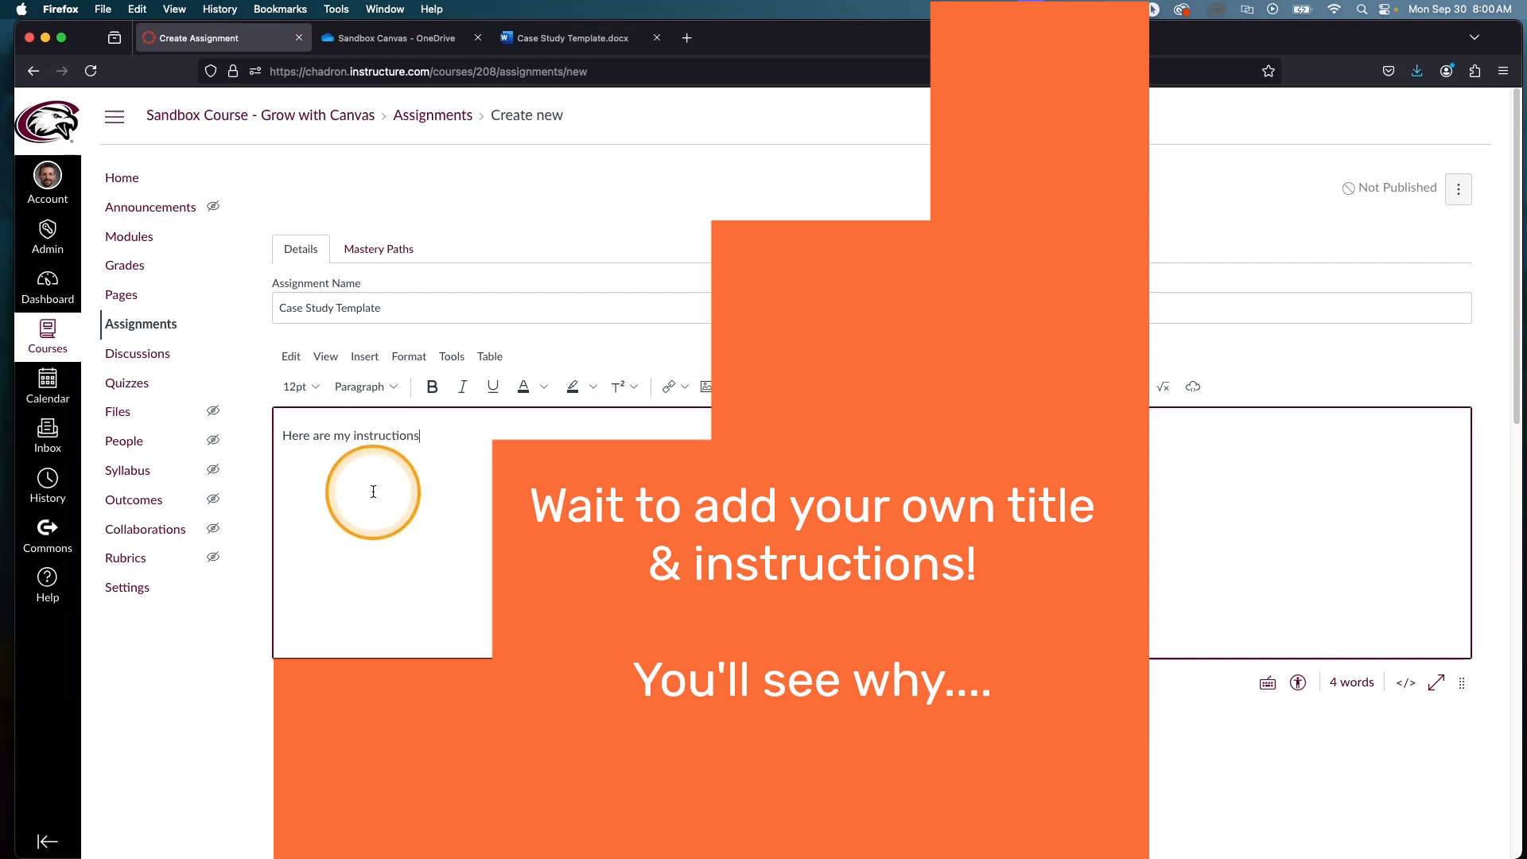
Choose External Tool as the assignment's submission type.
scroll(577, 434, "down", 1)
left_click(576, 434)
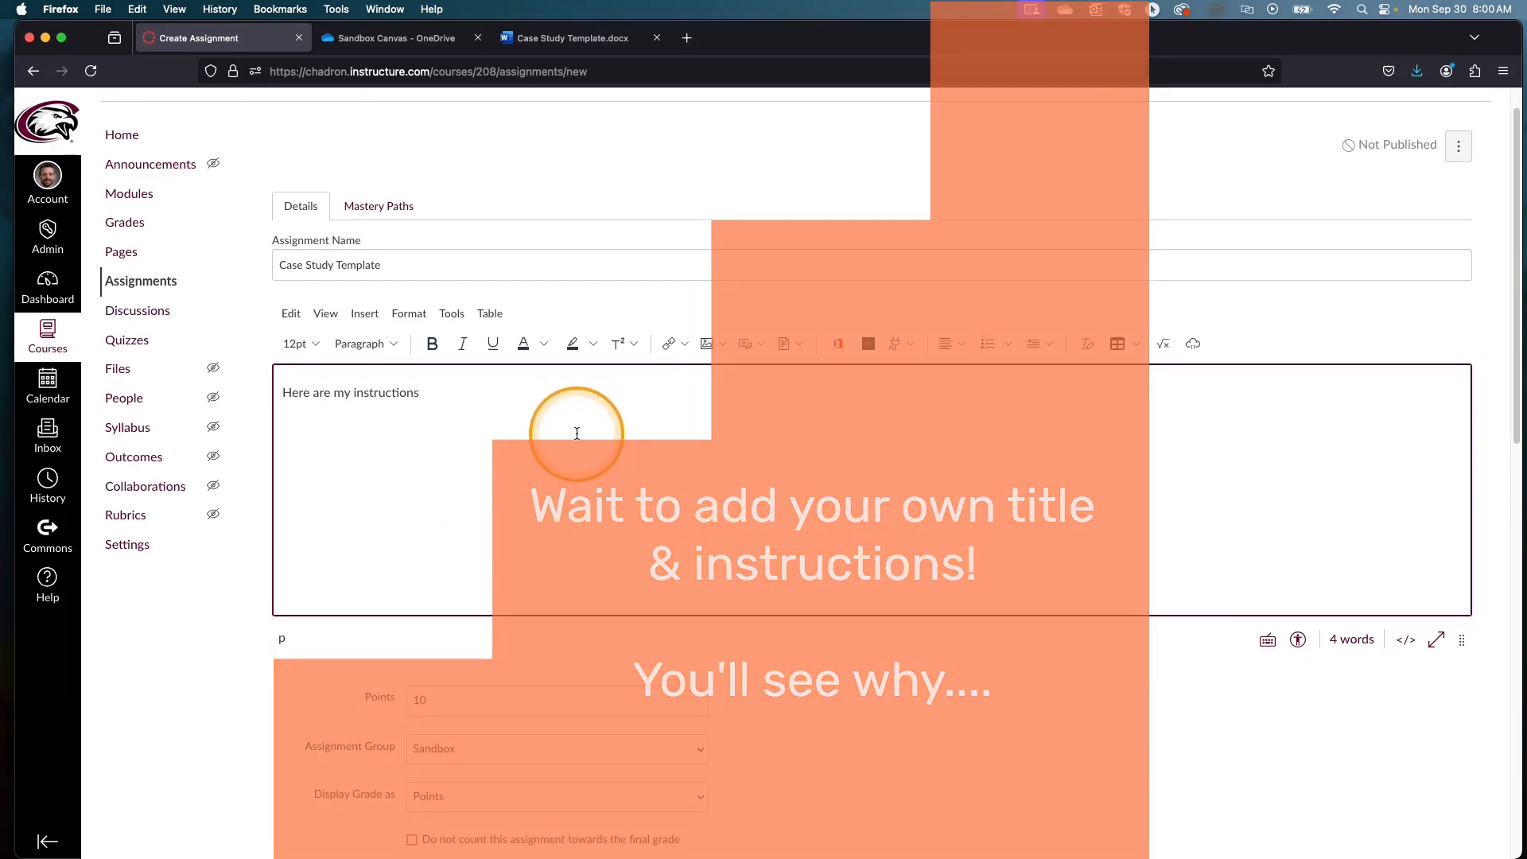
scroll(577, 433, "down", 7)
scroll(618, 551, "down", 2)
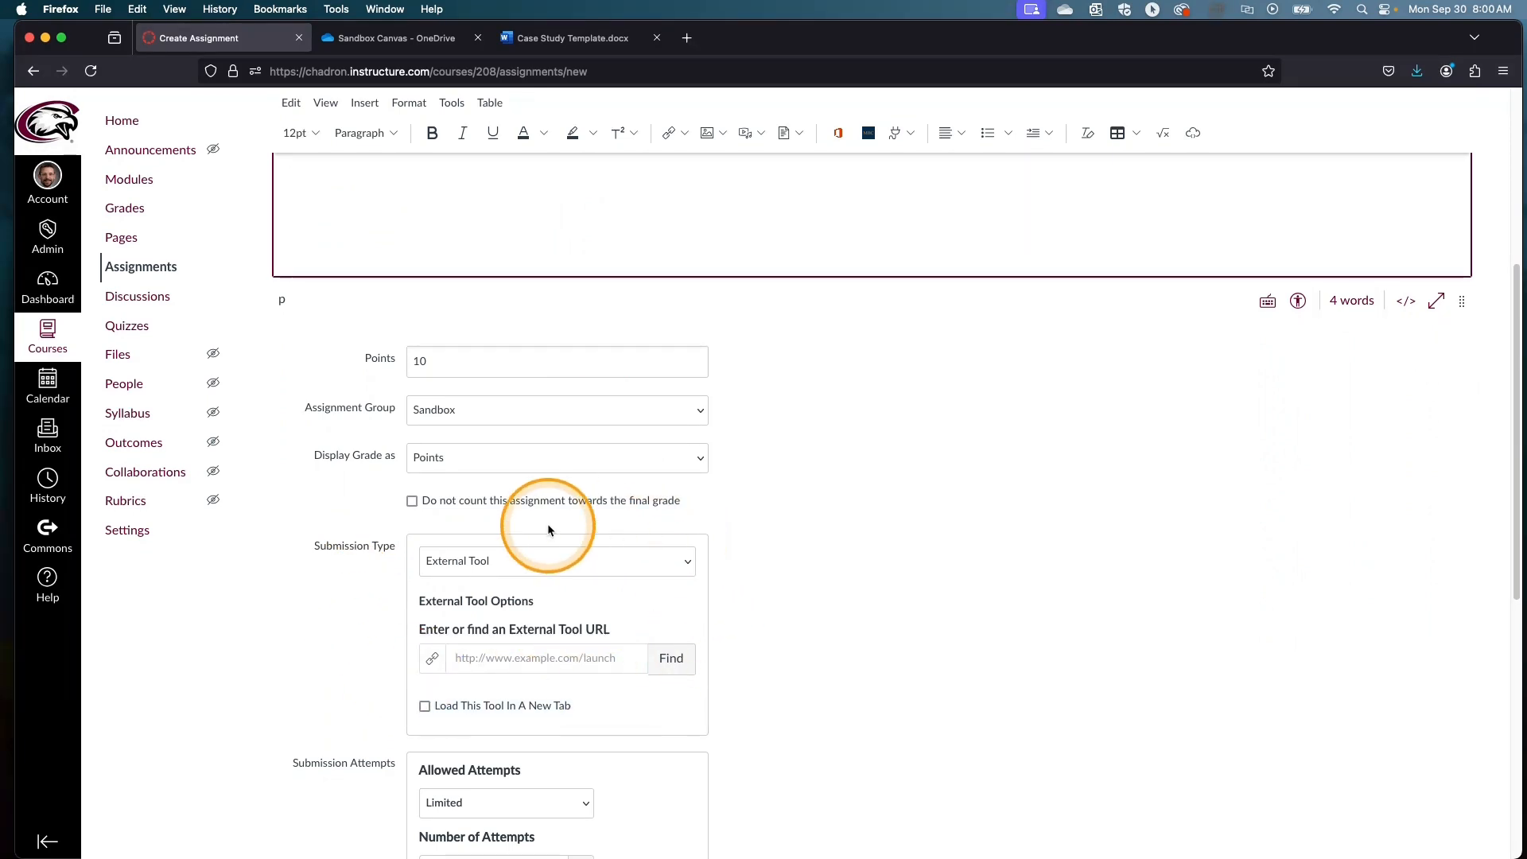
left_click(663, 561)
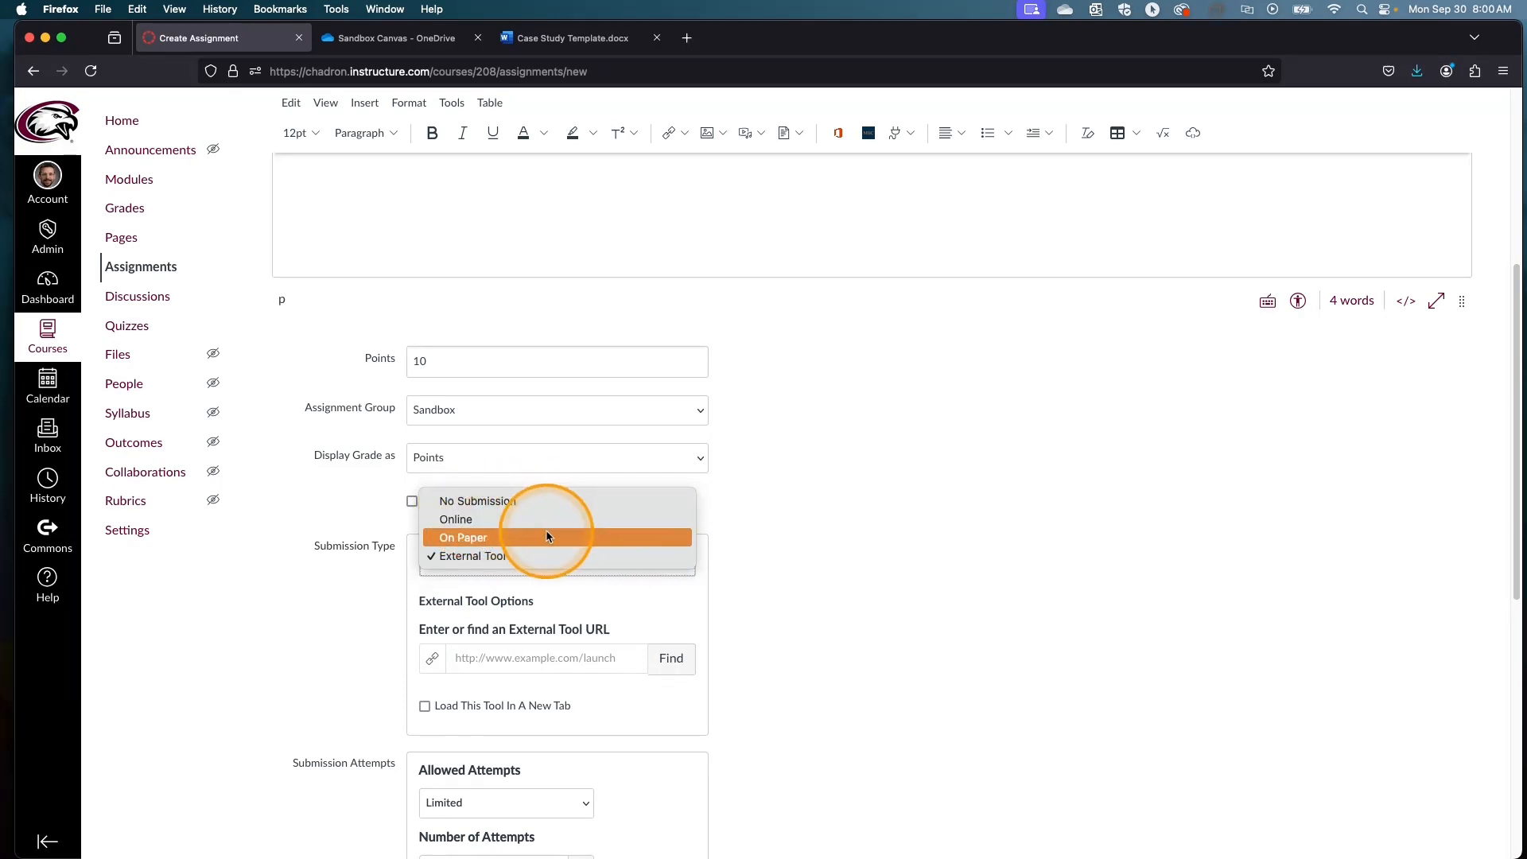
left_click(481, 556)
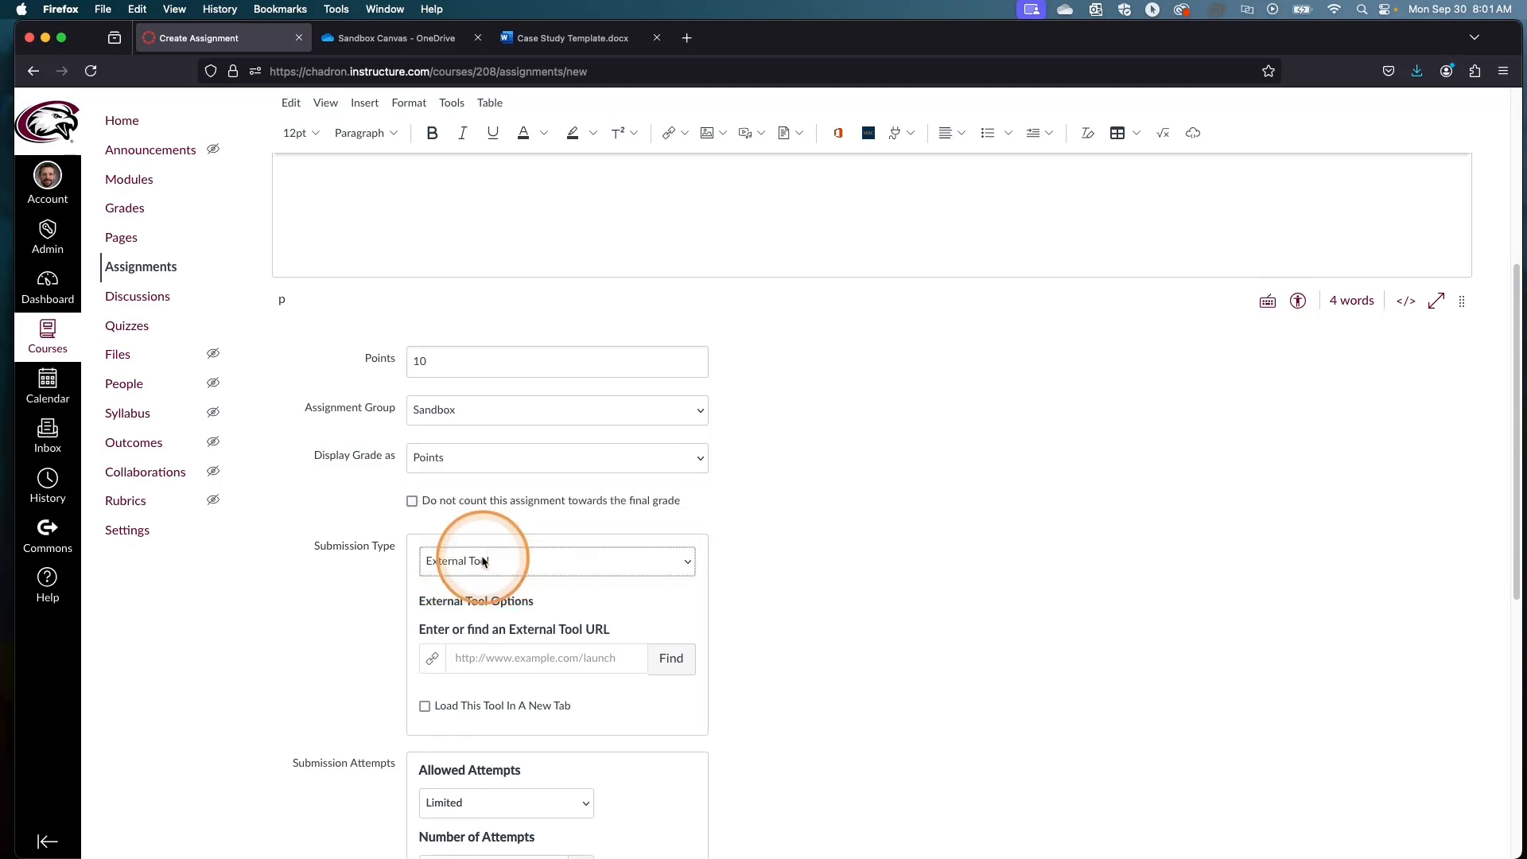
Find the Office 365 Cloud Assignment tool among the available external tools and open its OneDrive file picker.
left_click(688, 663)
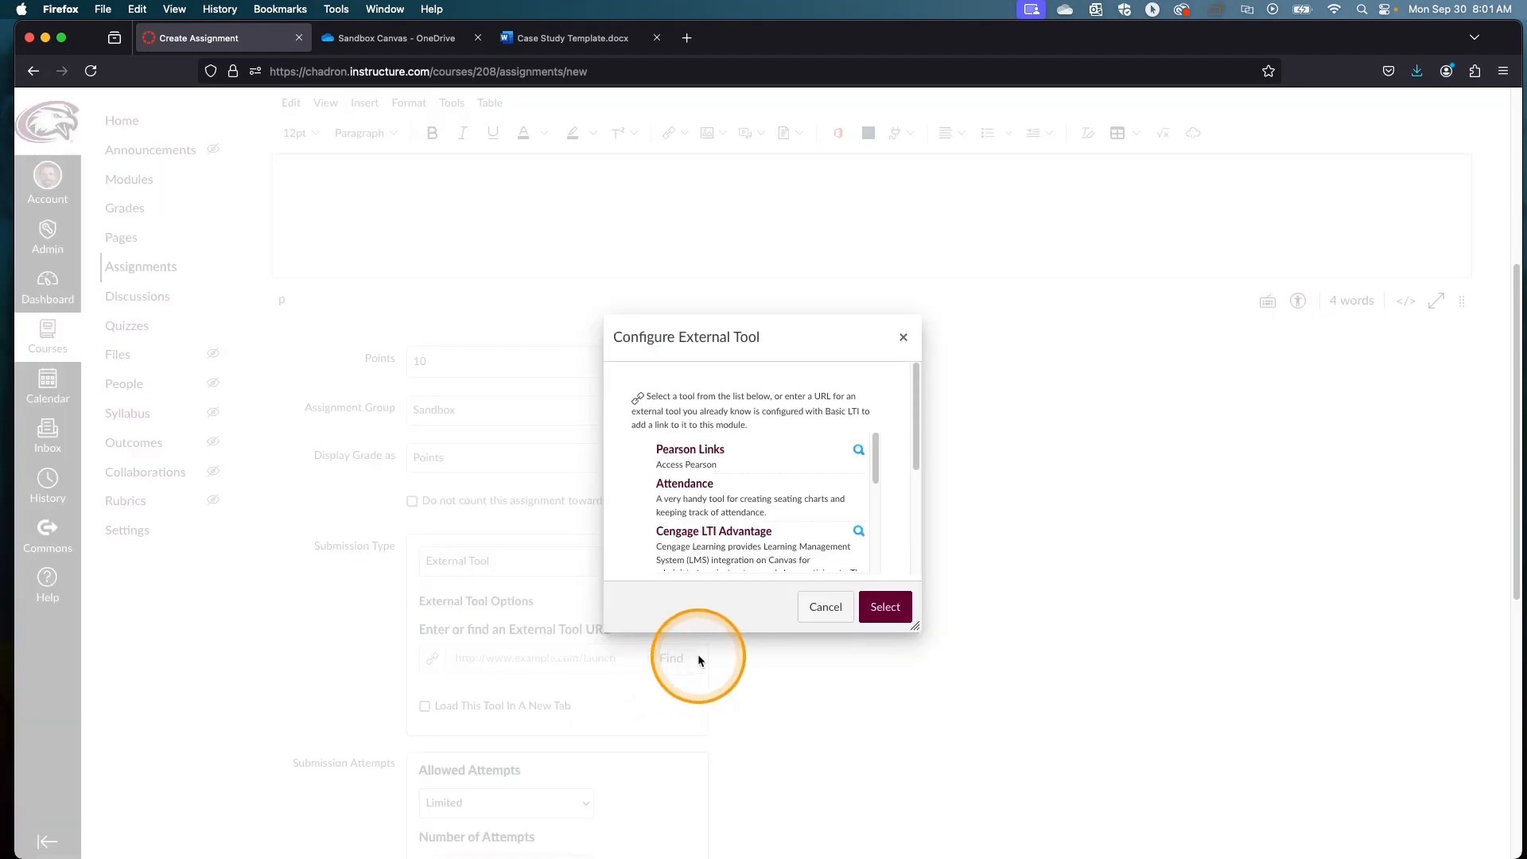
left_click_drag(877, 454, 867, 557)
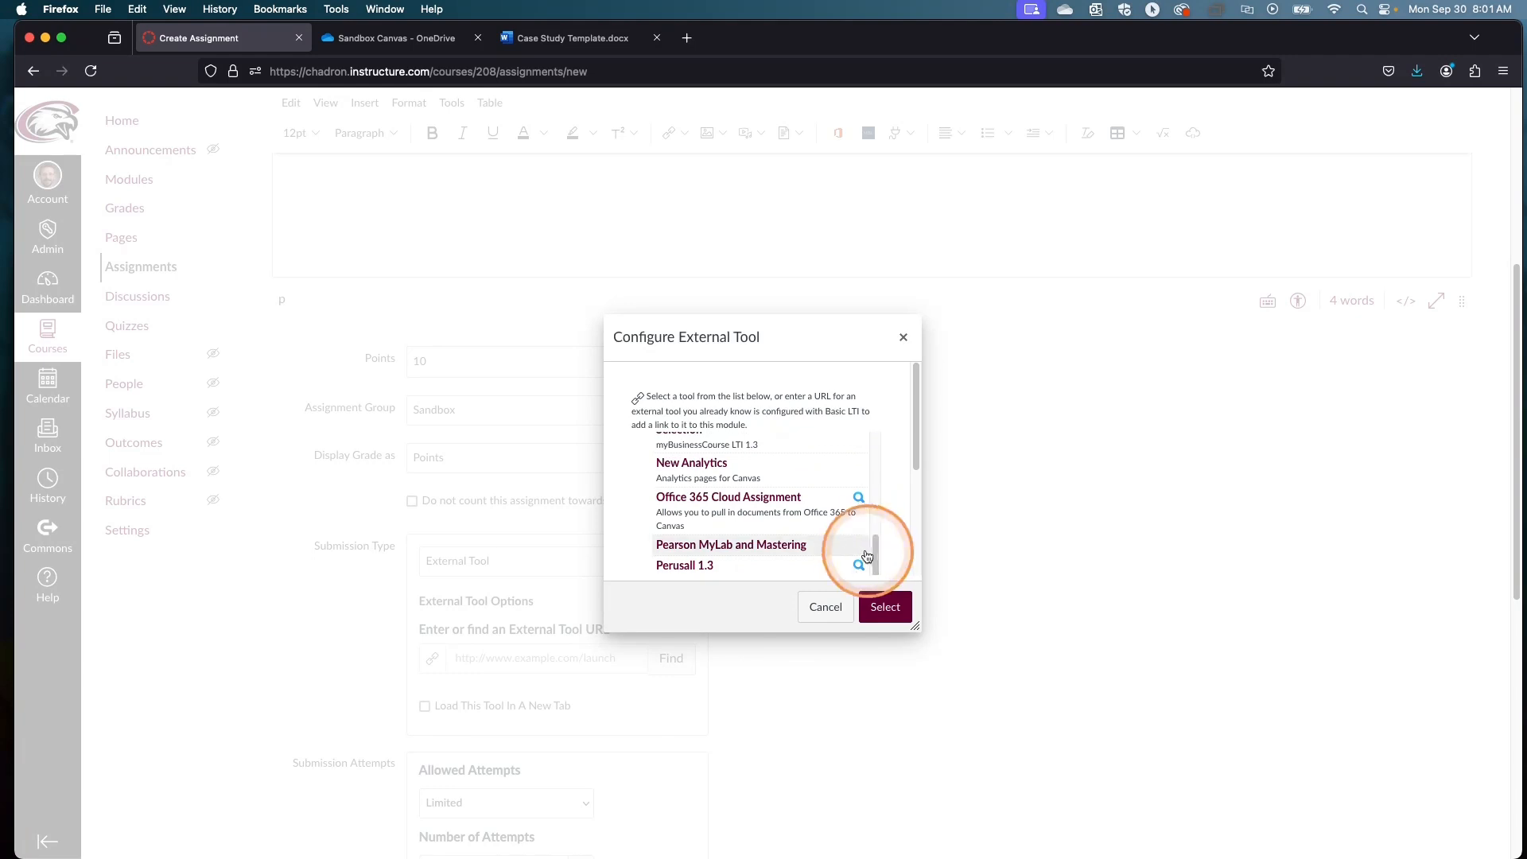
left_click(718, 499)
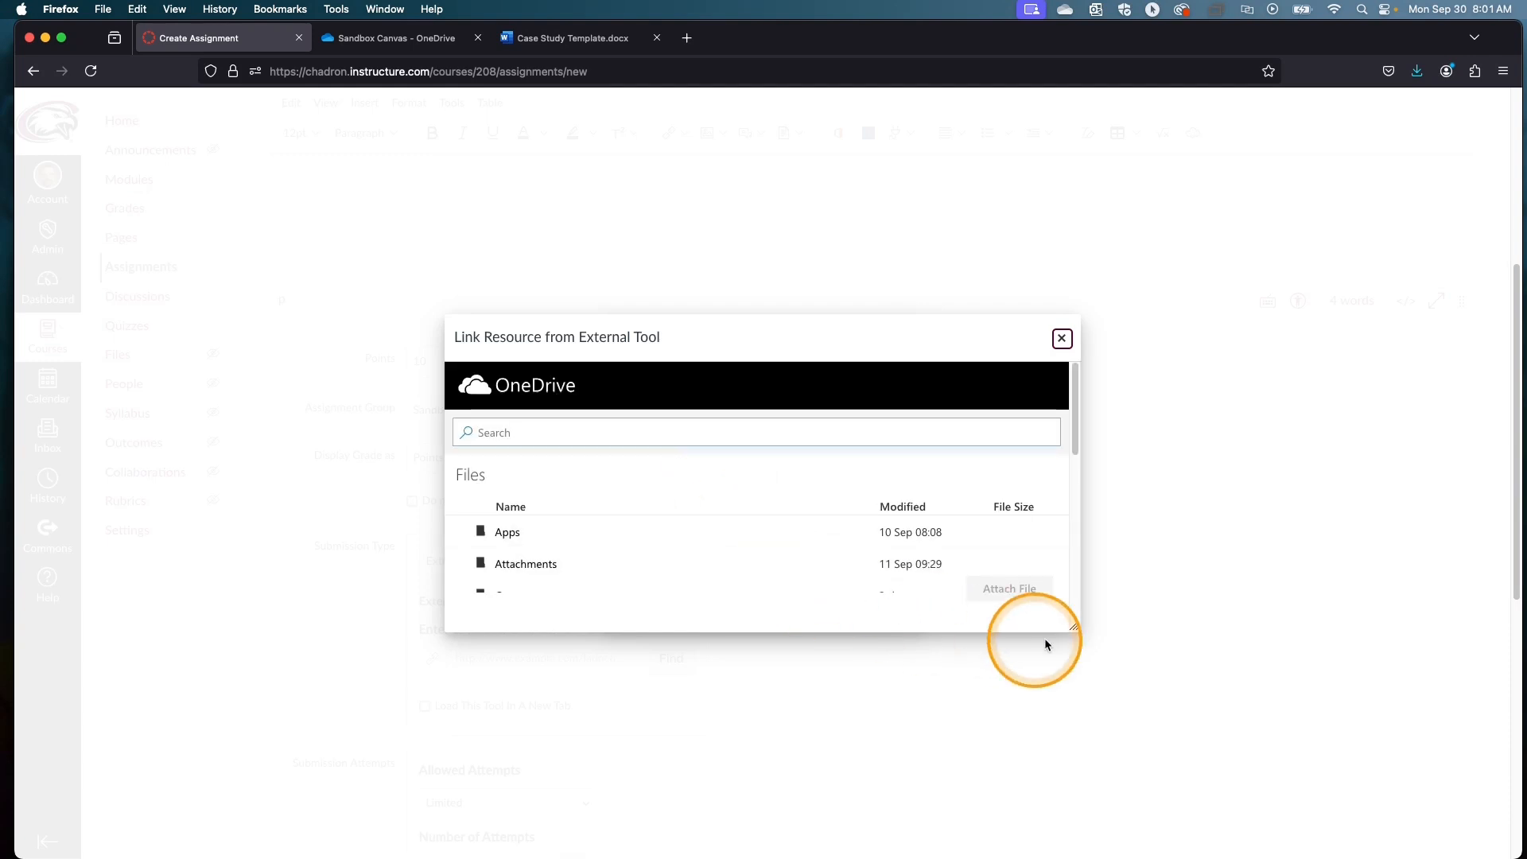
Enlarge the OneDrive file picker and attach Case Study Template.docx from the Sandbox Canvas folder.
left_click_drag(1073, 626, 1159, 770)
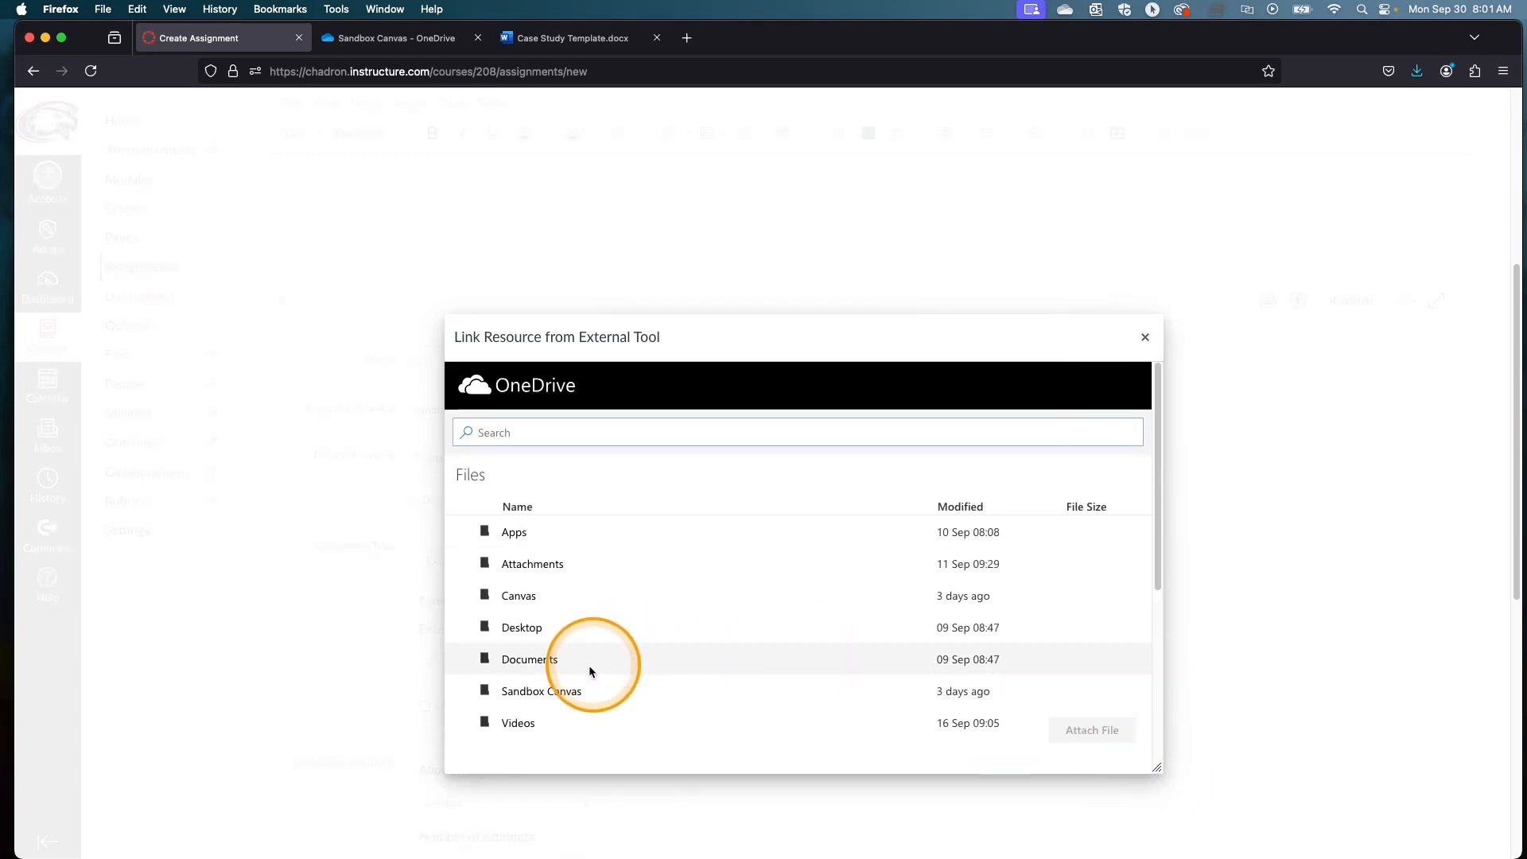
left_click(487, 692)
left_click(522, 694)
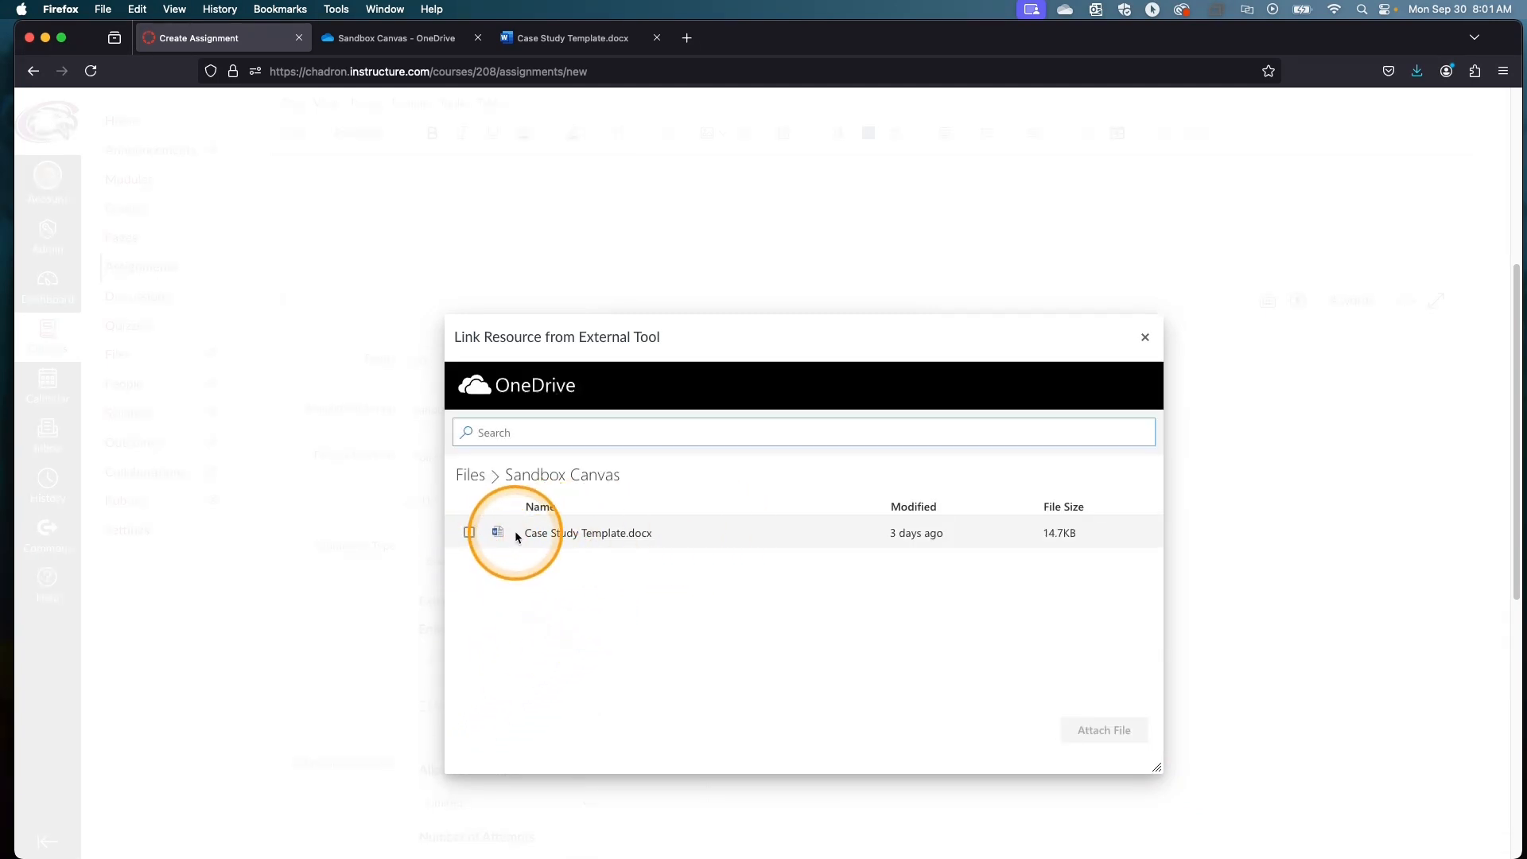
left_click(470, 532)
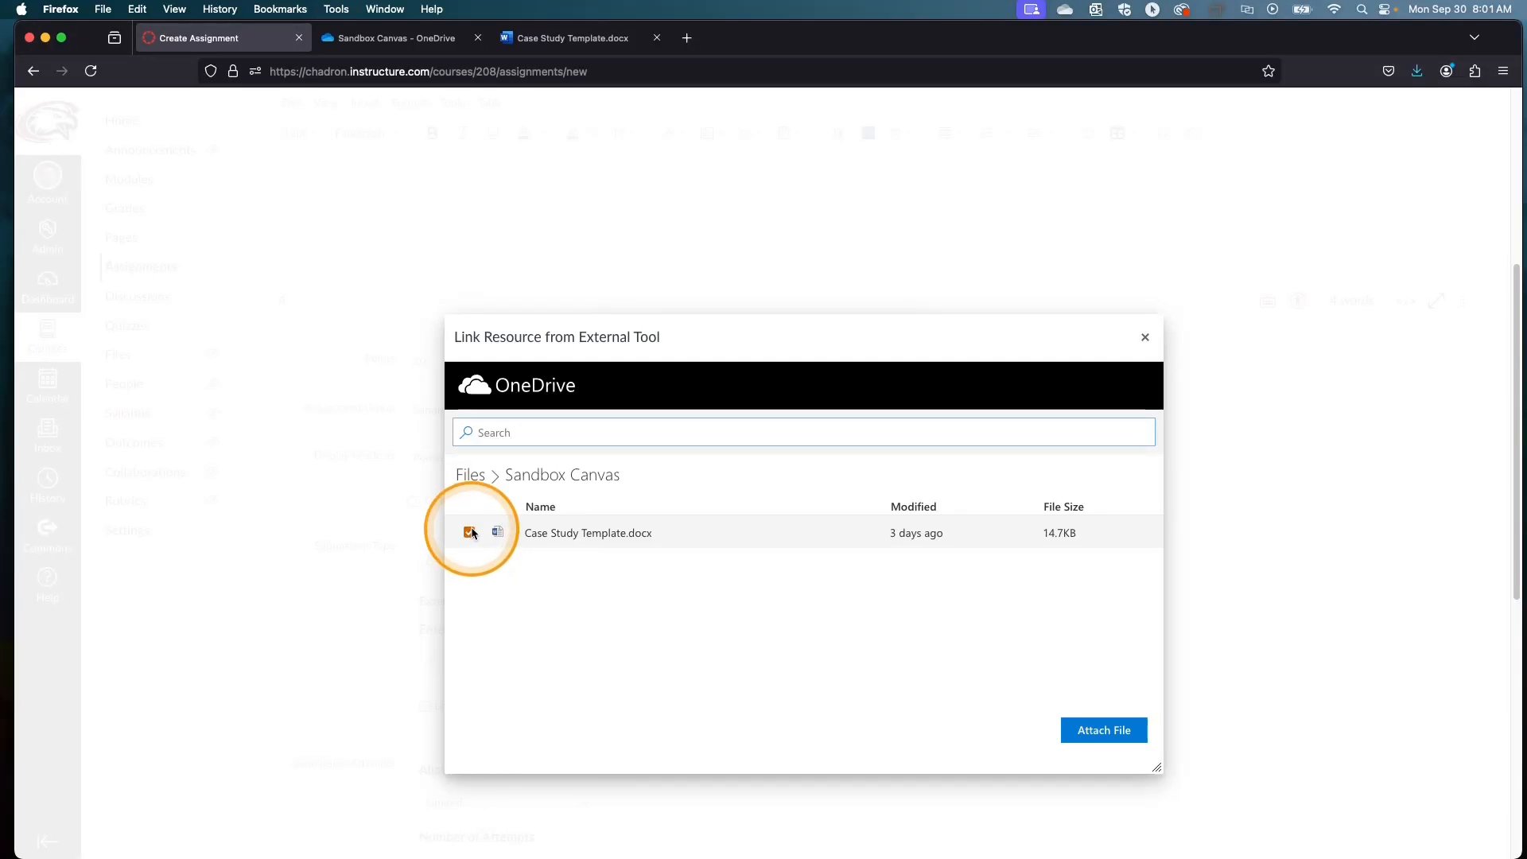
left_click(1112, 736)
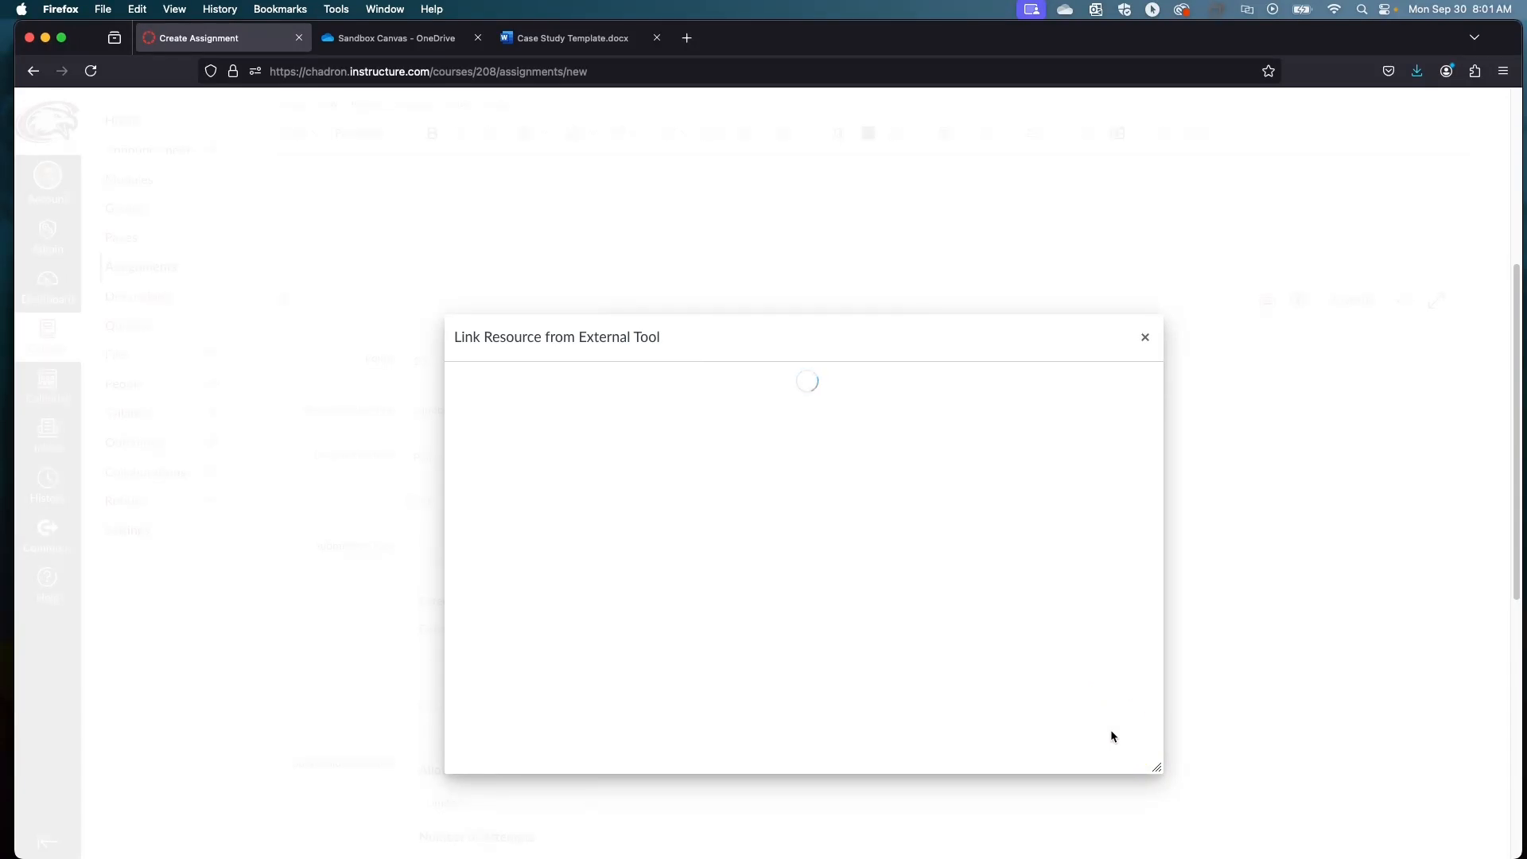
Check the tool's URL and confirm Office 365 Cloud Assignment as the external tool, without loading it in a new tab.
left_click(1004, 681)
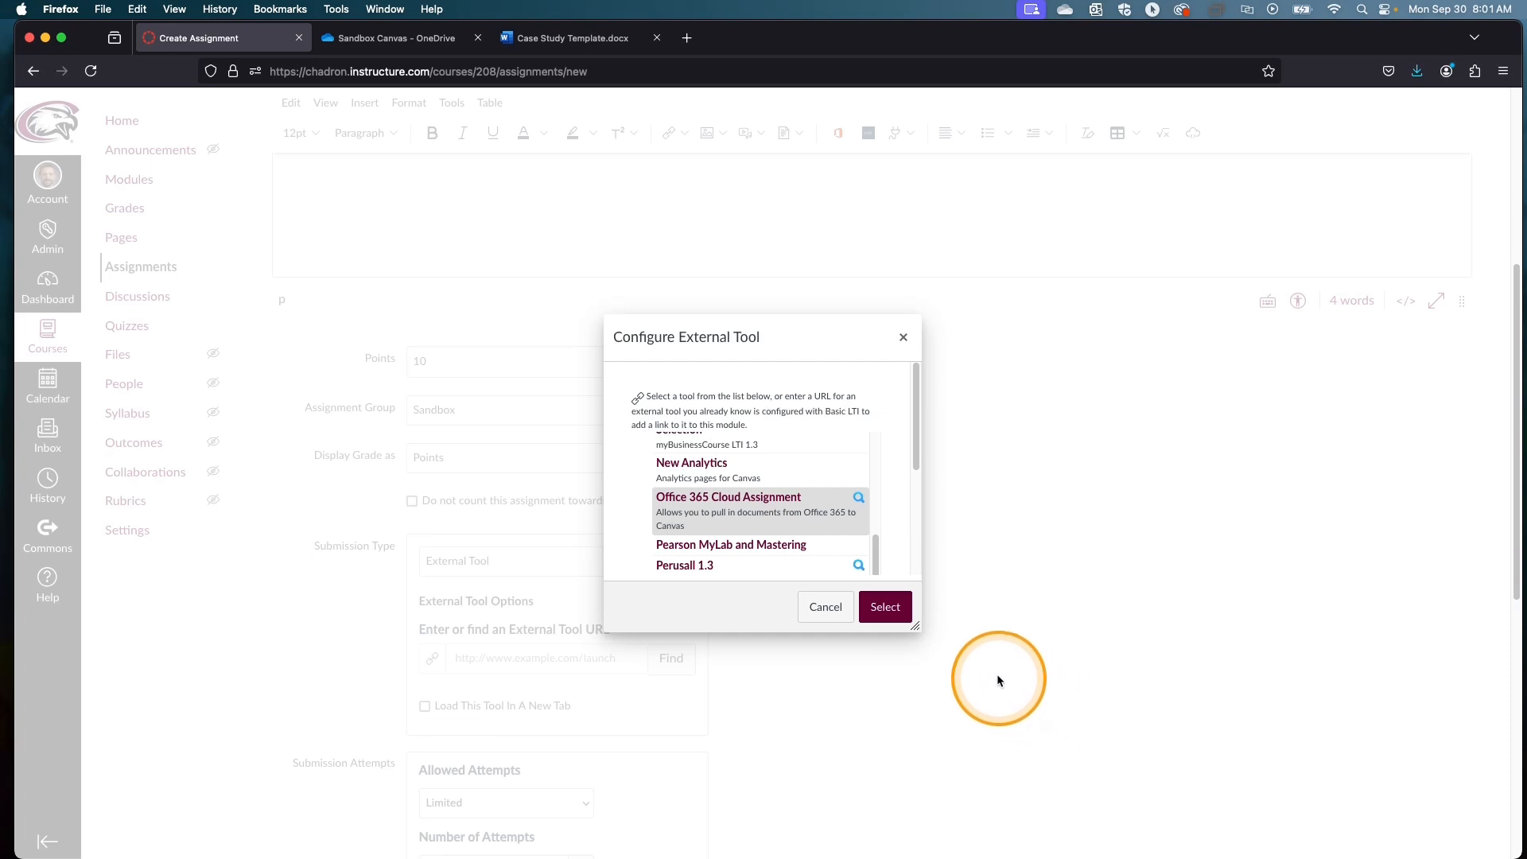
left_click_drag(915, 385, 920, 518)
left_click(712, 501)
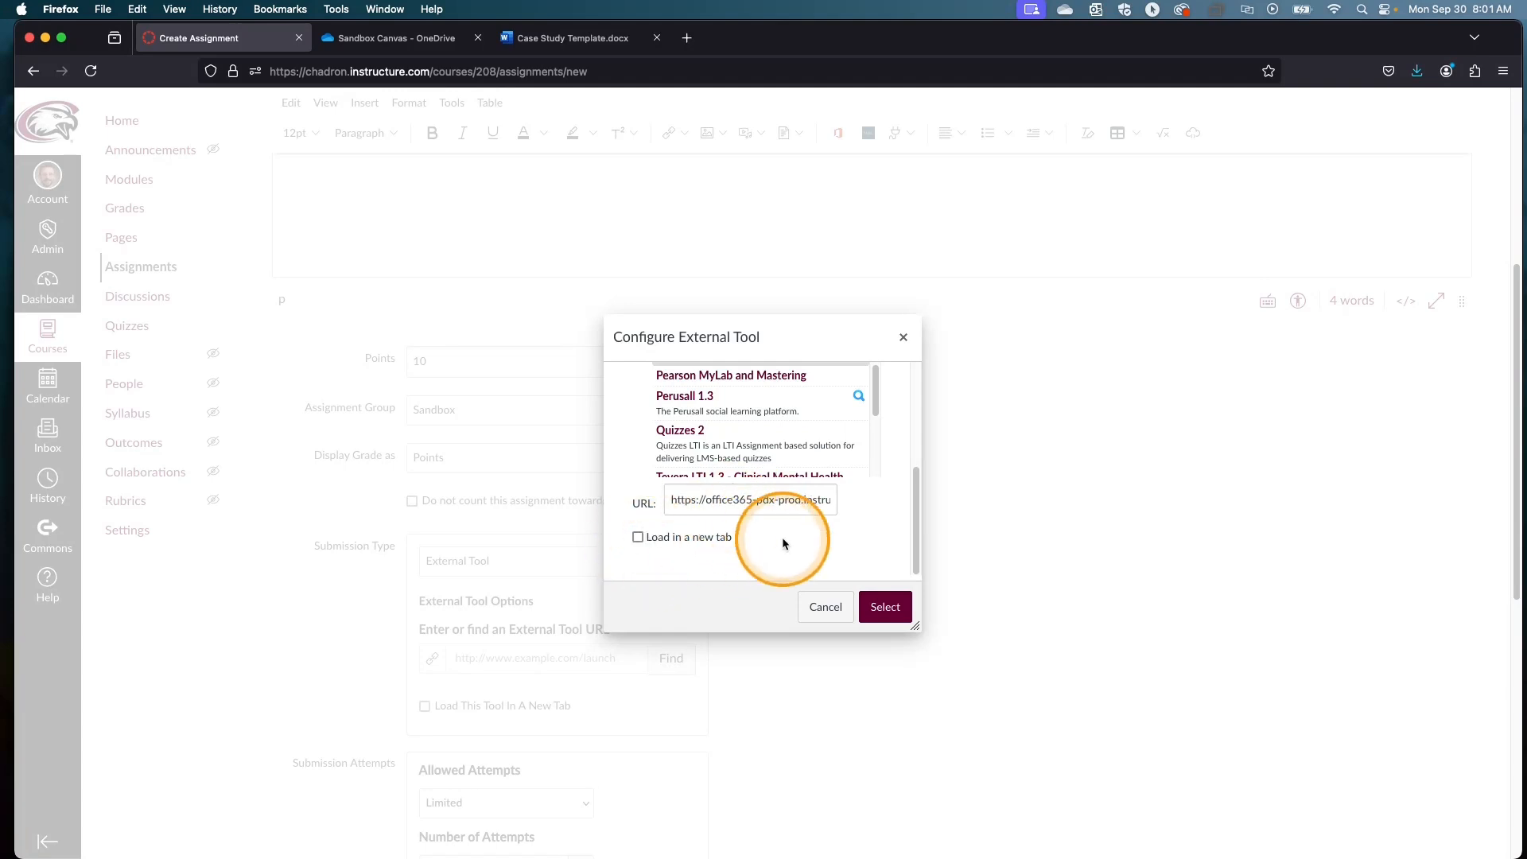
left_click(894, 609)
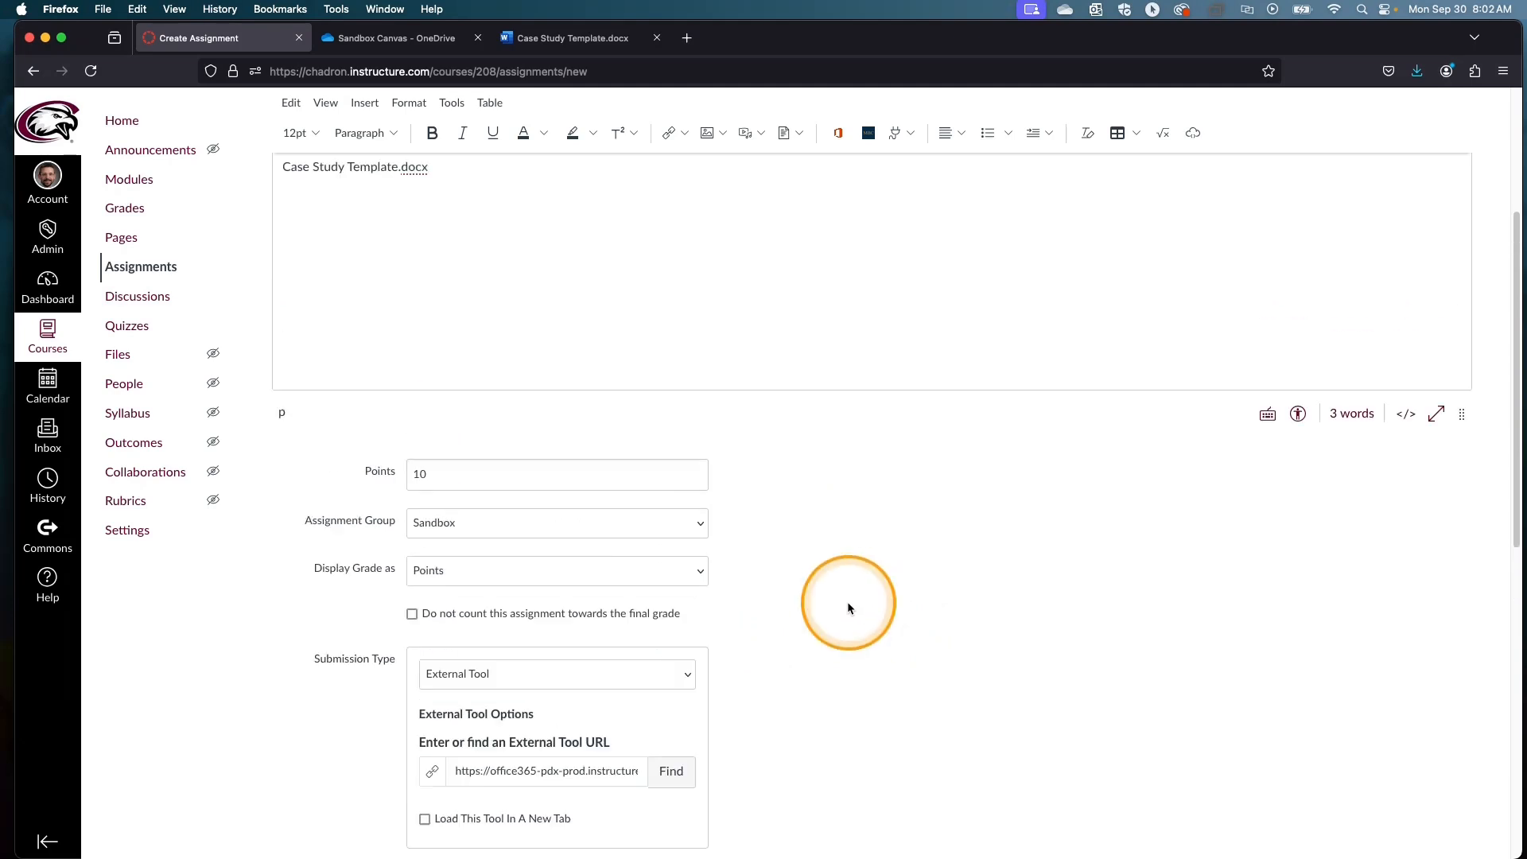
Replace the auto-filled assignment name with "Case Study Template".
scroll(847, 601, "up", 5)
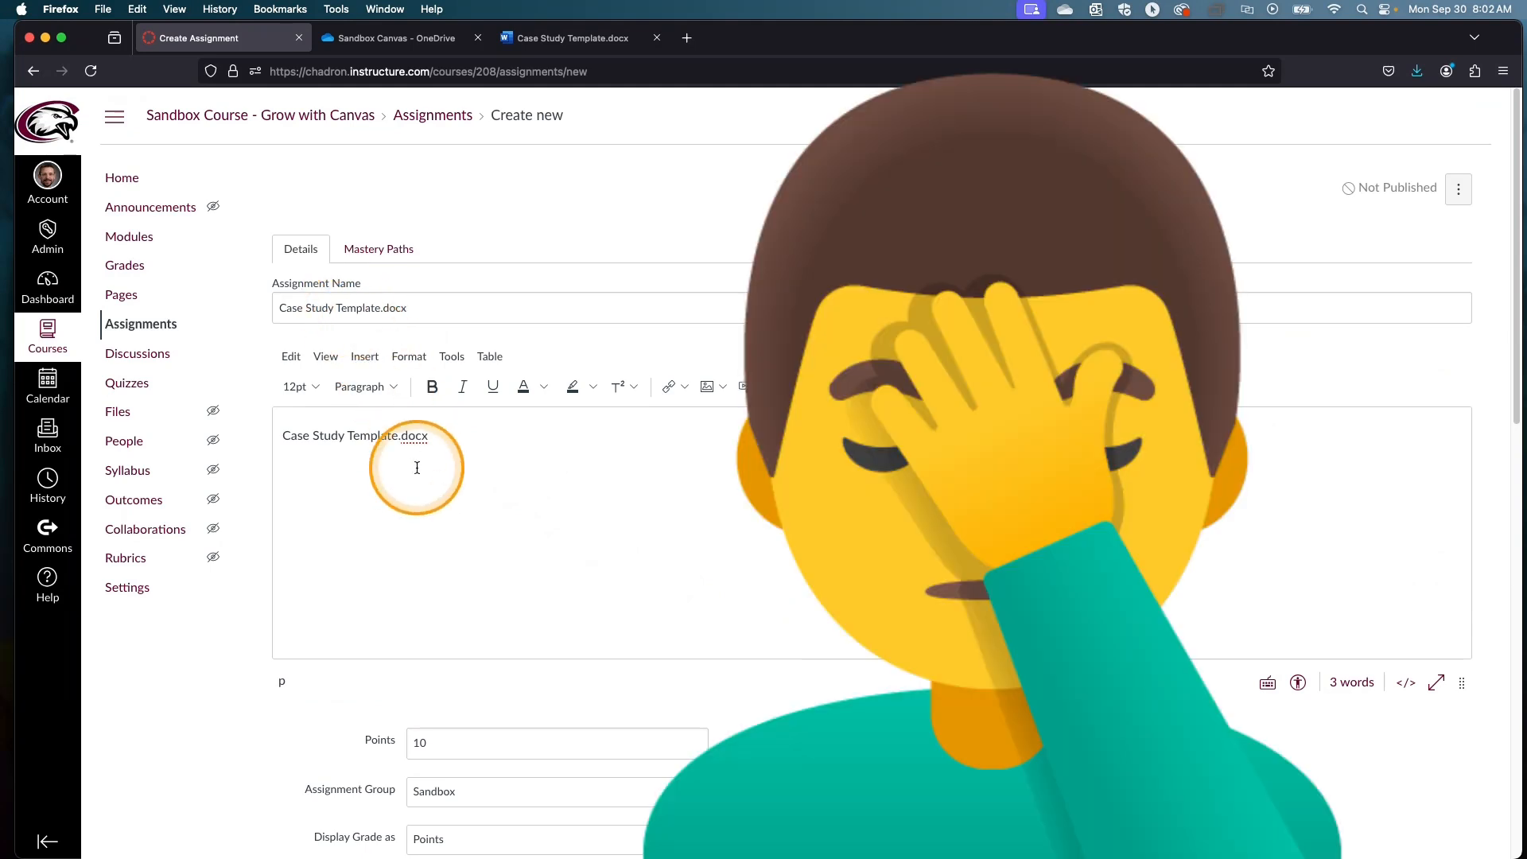
double_click(338, 308)
left_click(338, 308)
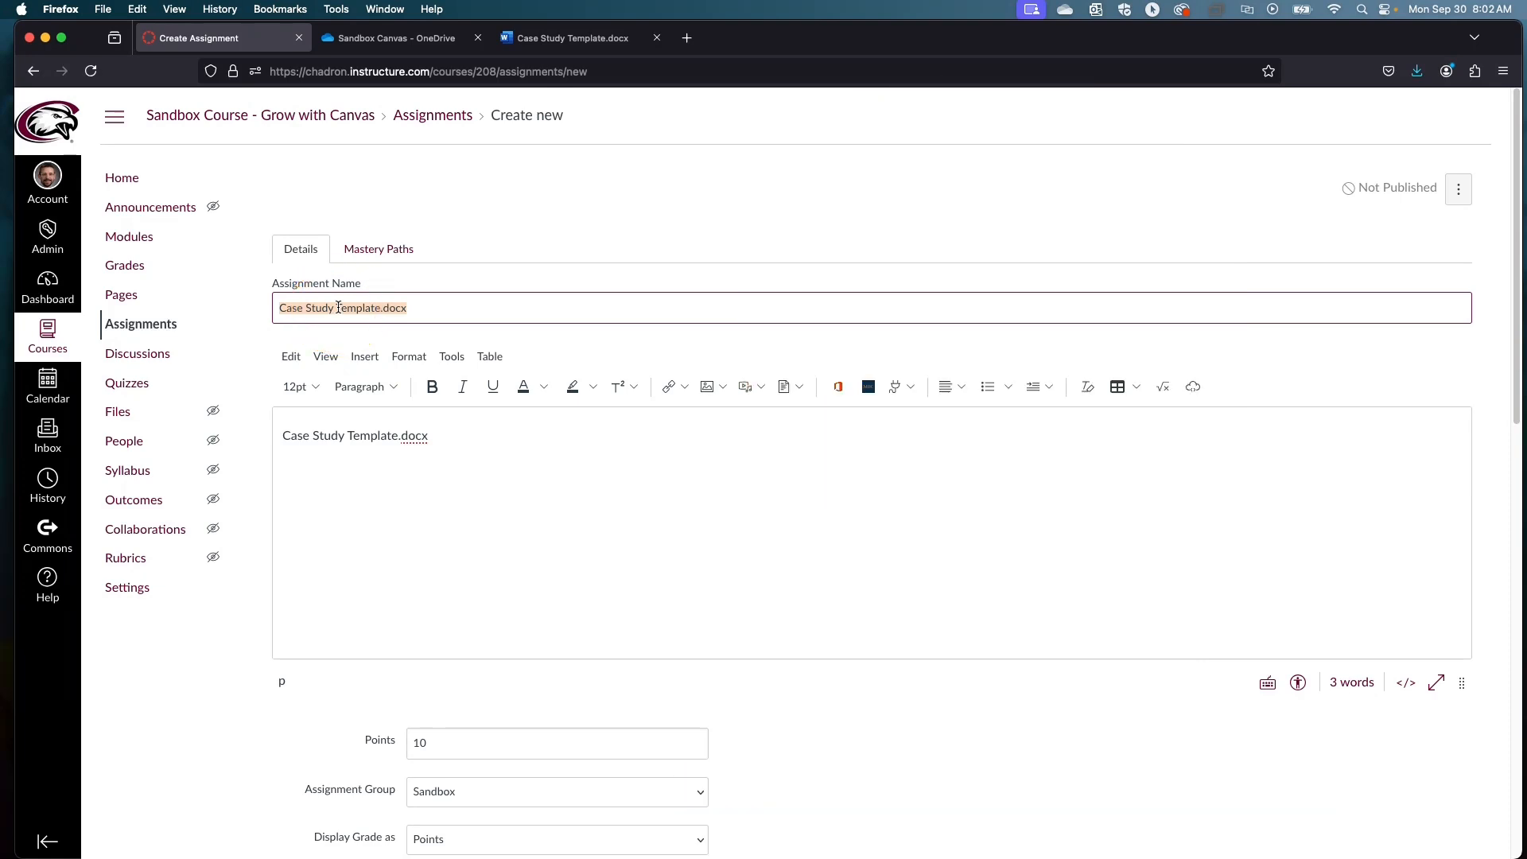
type("Case")
left_click(334, 333)
Replace the auto-filled file name in the assignment description with "Here are my instructions".
triple_click(432, 440)
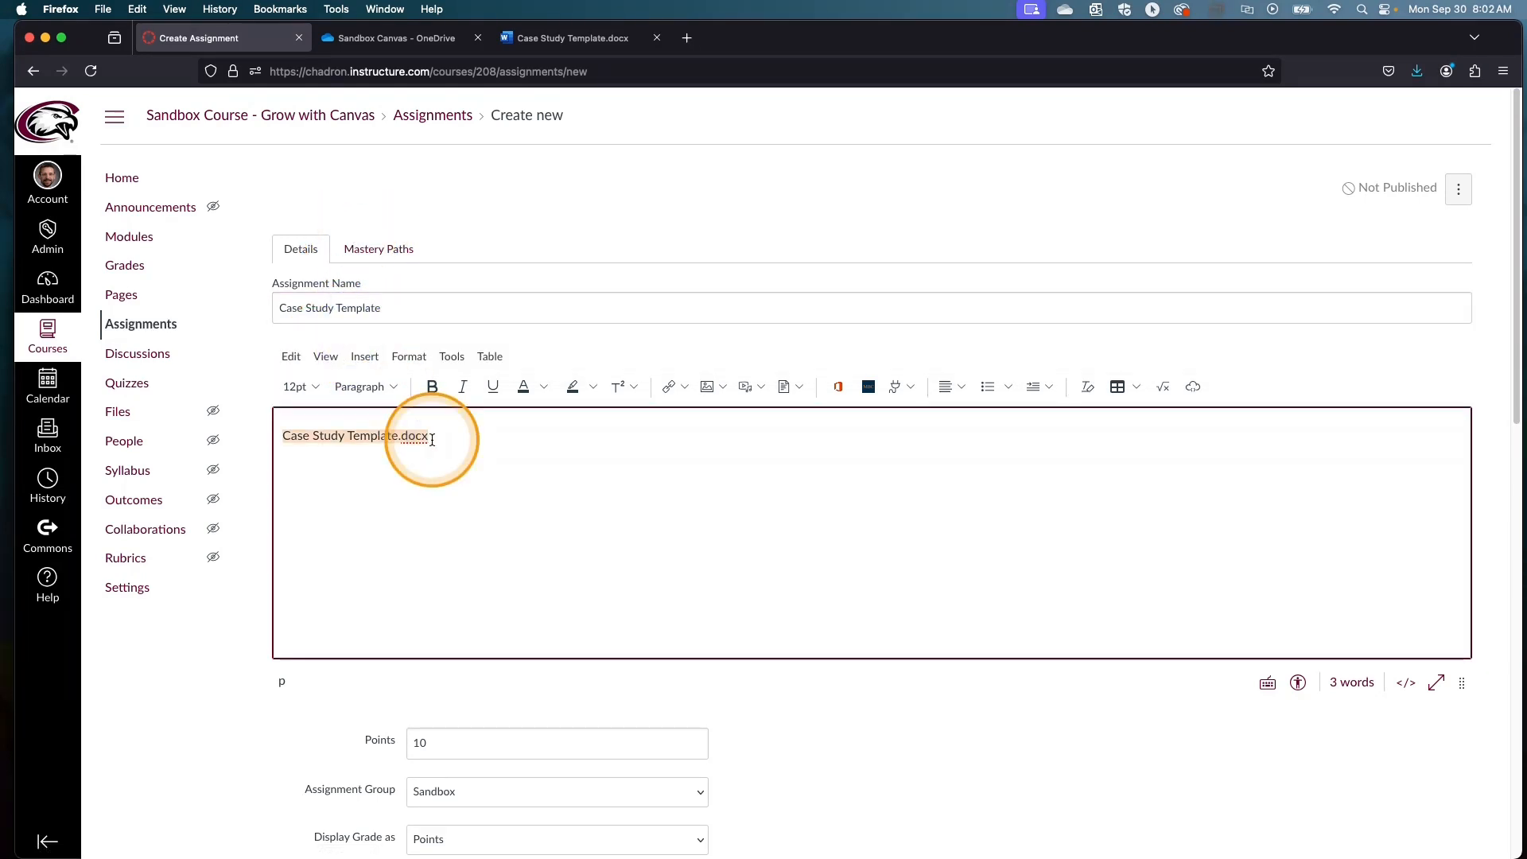
type("Here are my instructions")
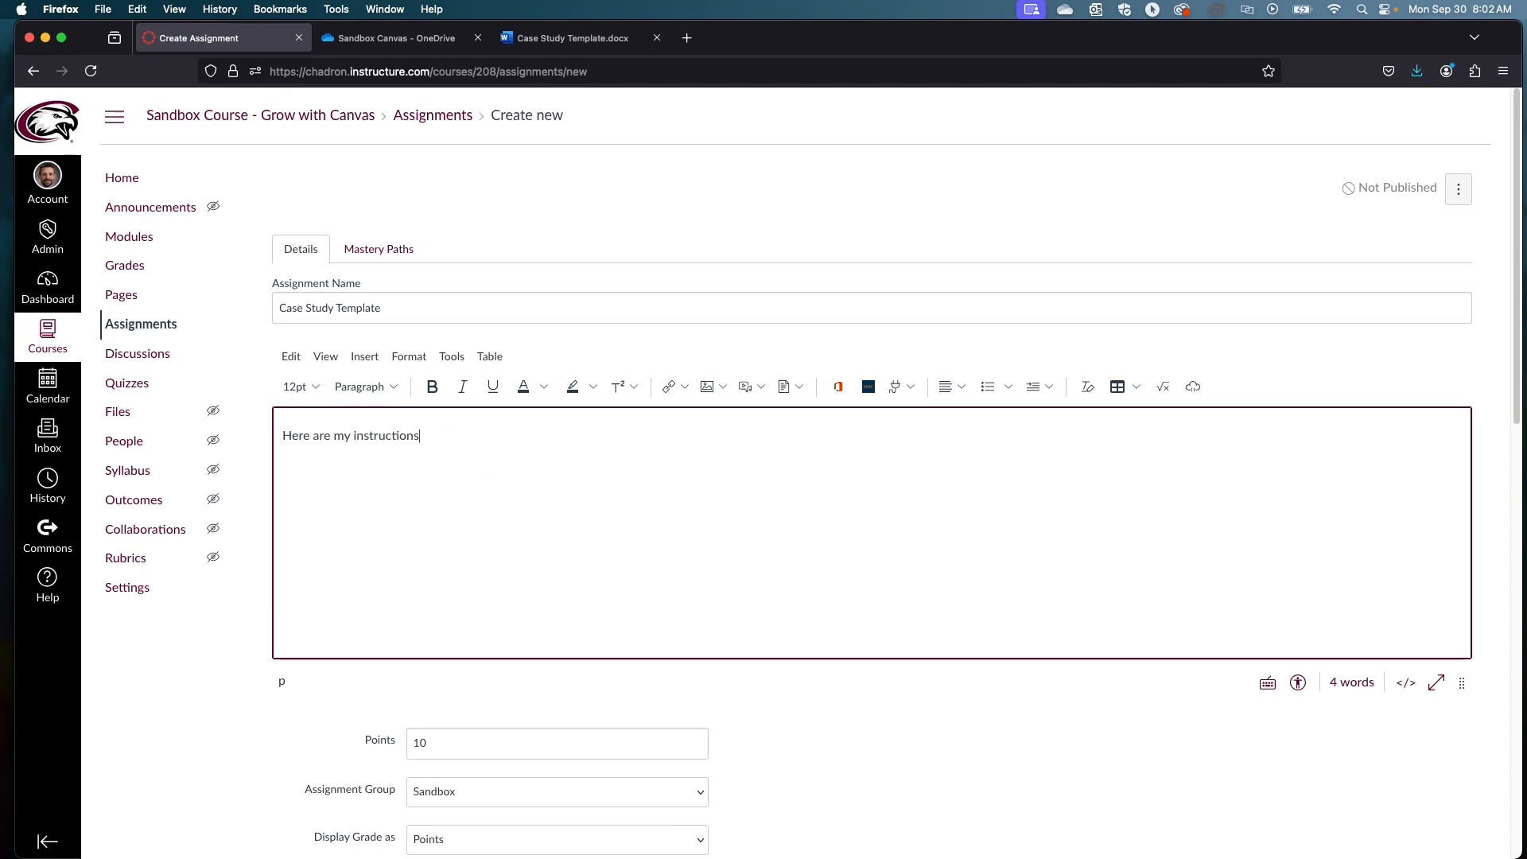
left_click(510, 466)
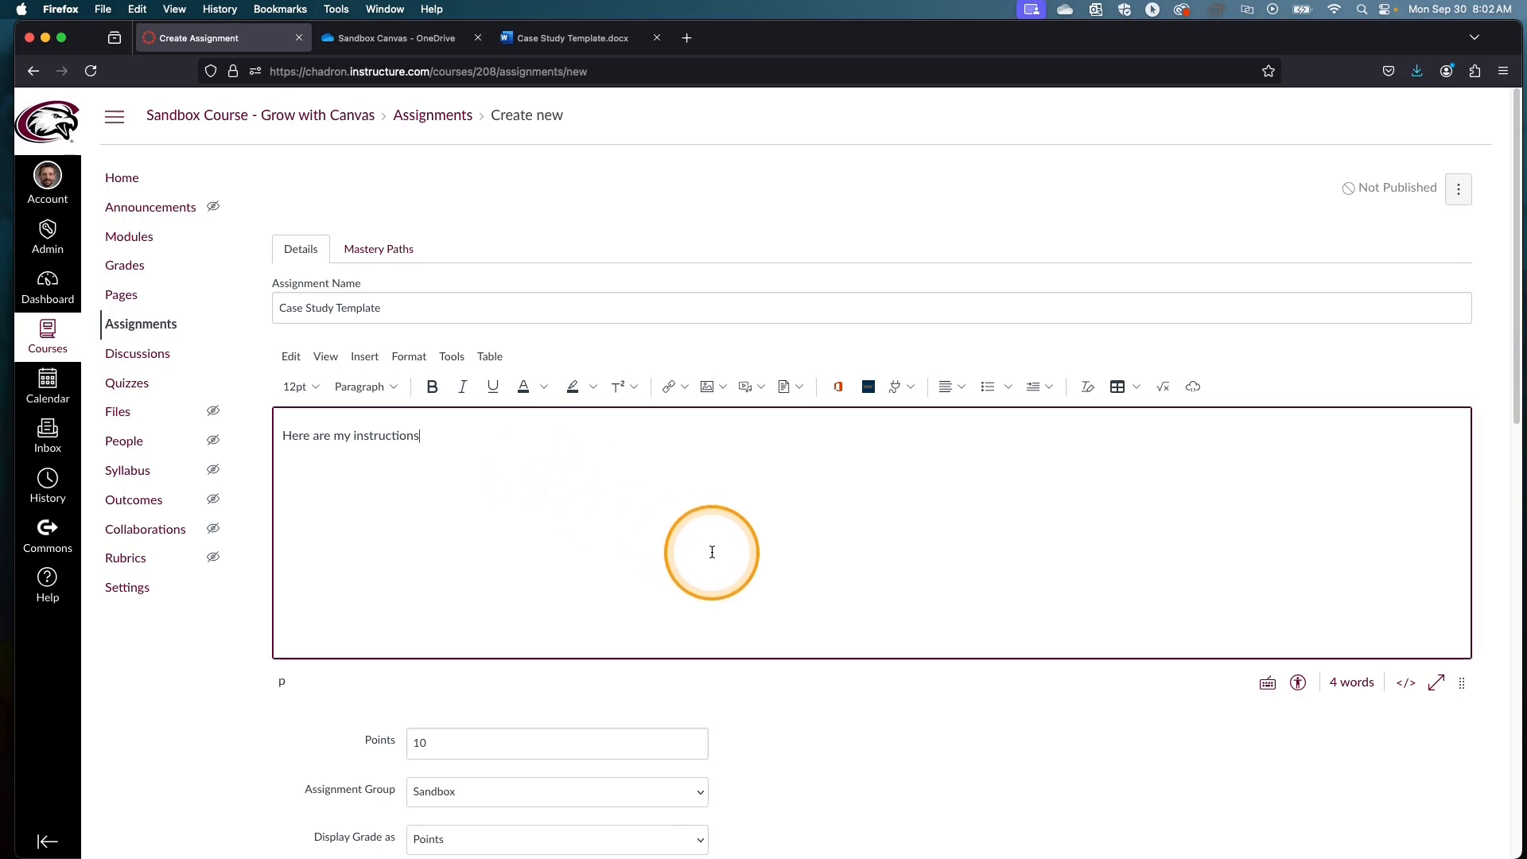
scroll(710, 554, "down", 8)
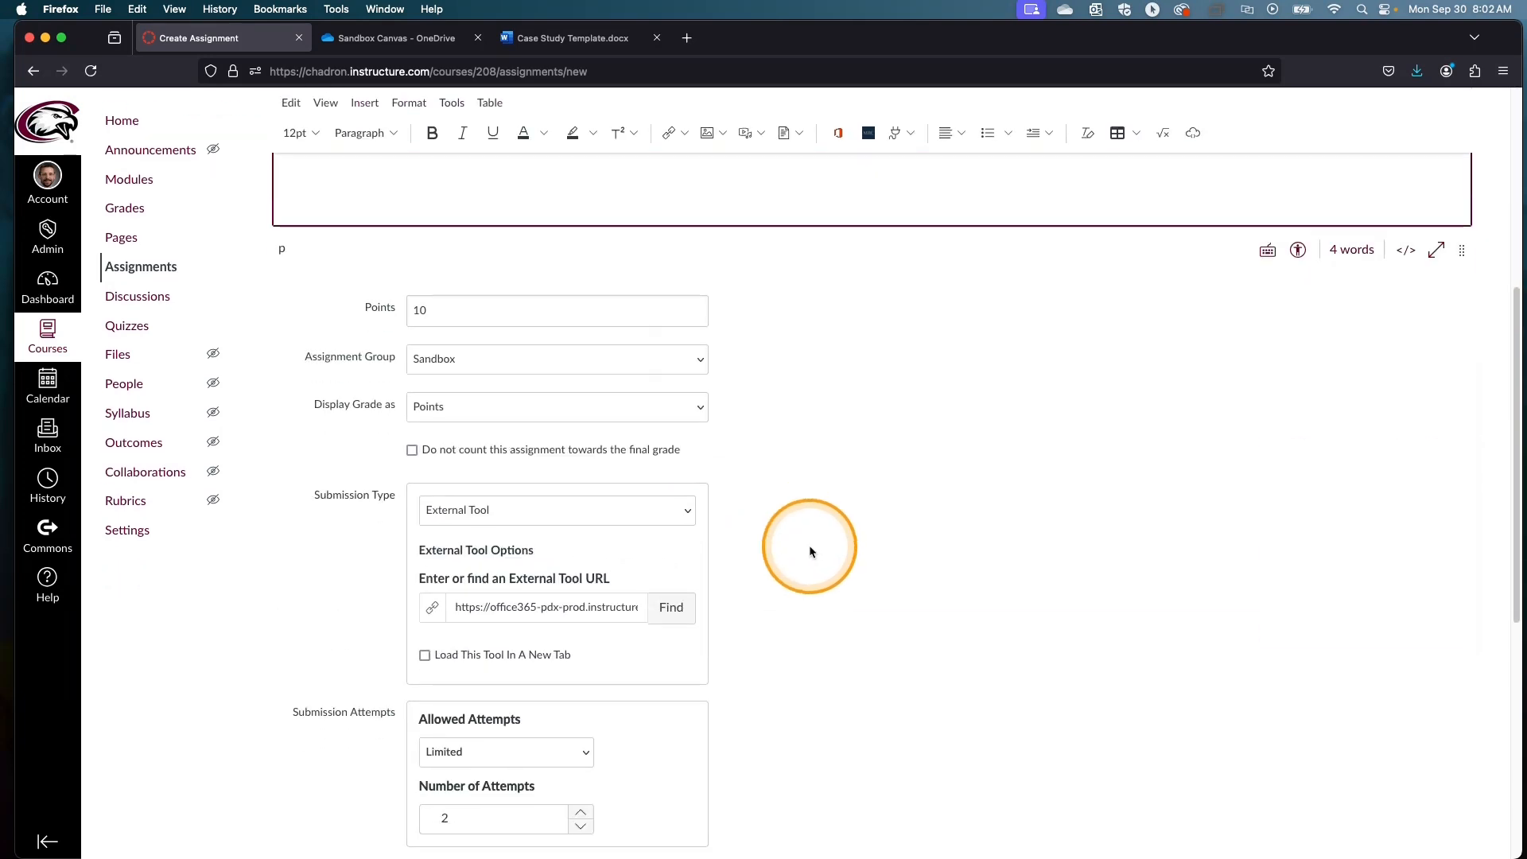
Set the assignment's due date for everyone to Oct 4, 2024, and save and publish the assignment.
scroll(810, 542, "down", 3)
left_click(516, 566)
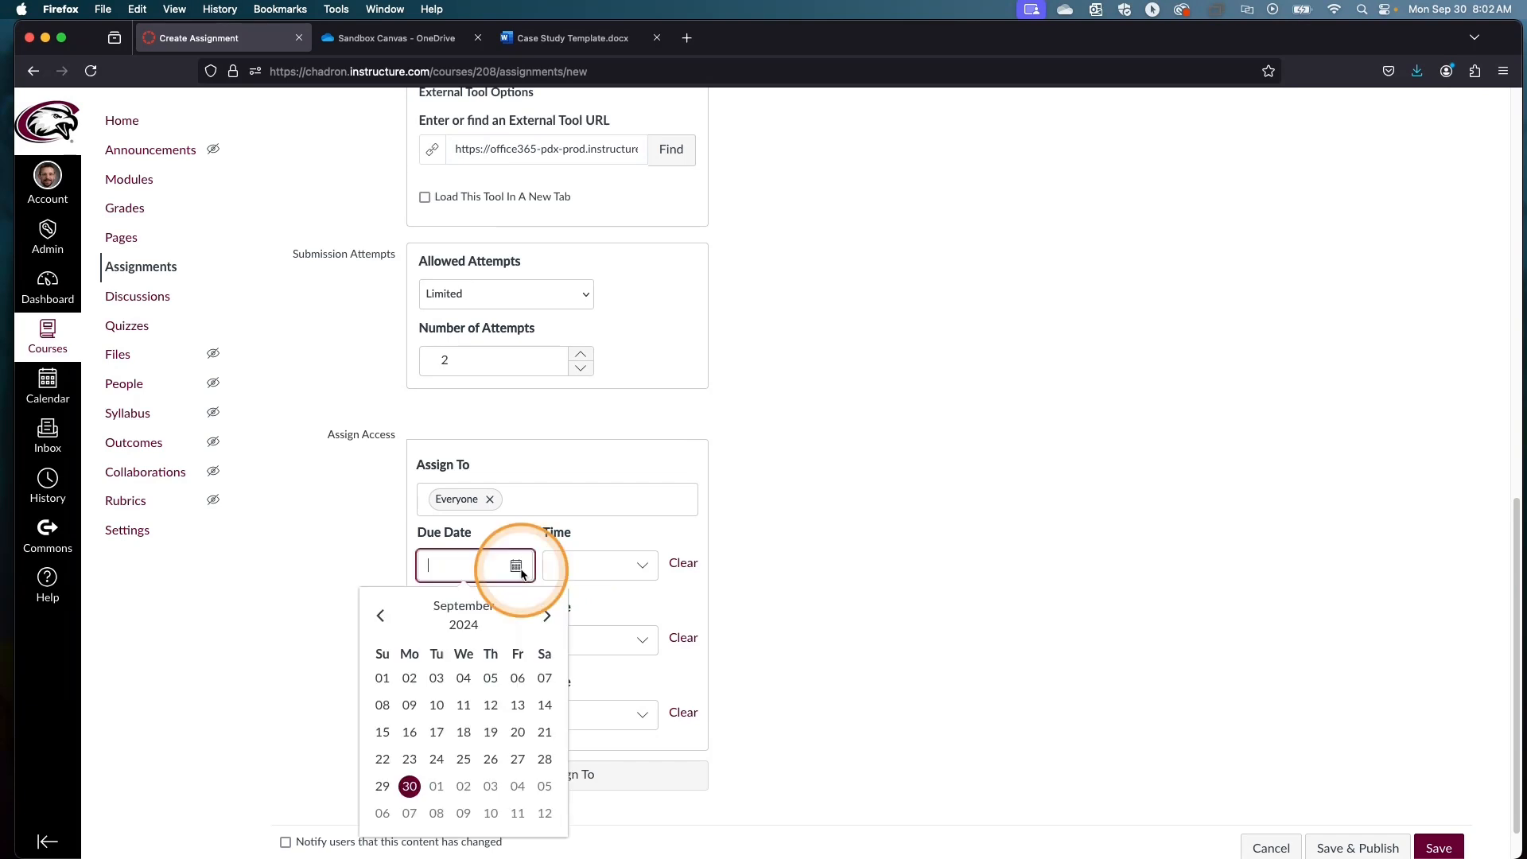
left_click(518, 786)
left_click(898, 563)
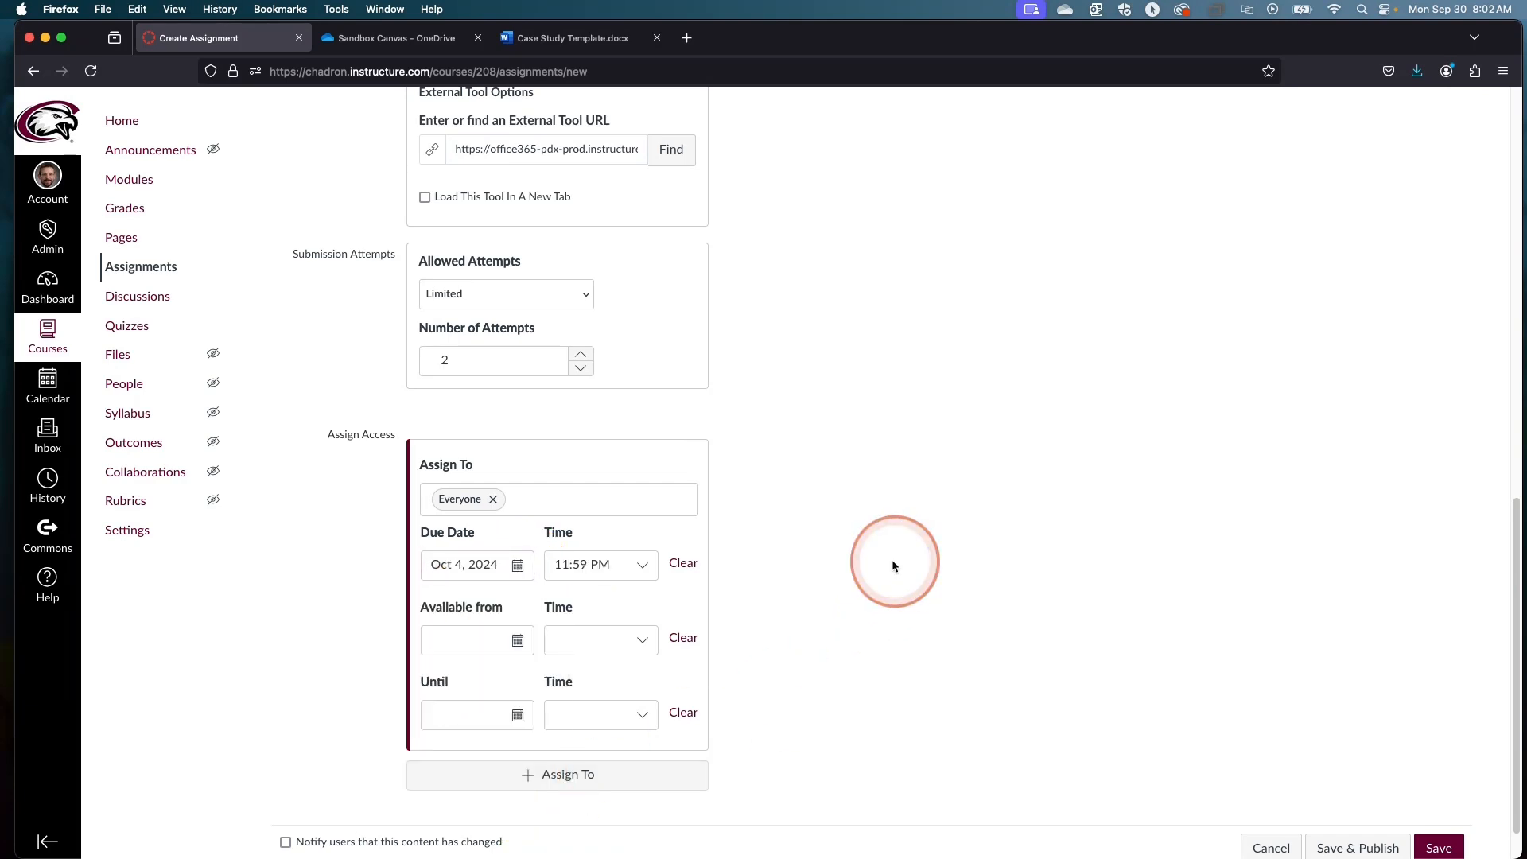
scroll(955, 601, "down", 1)
left_click(1388, 798)
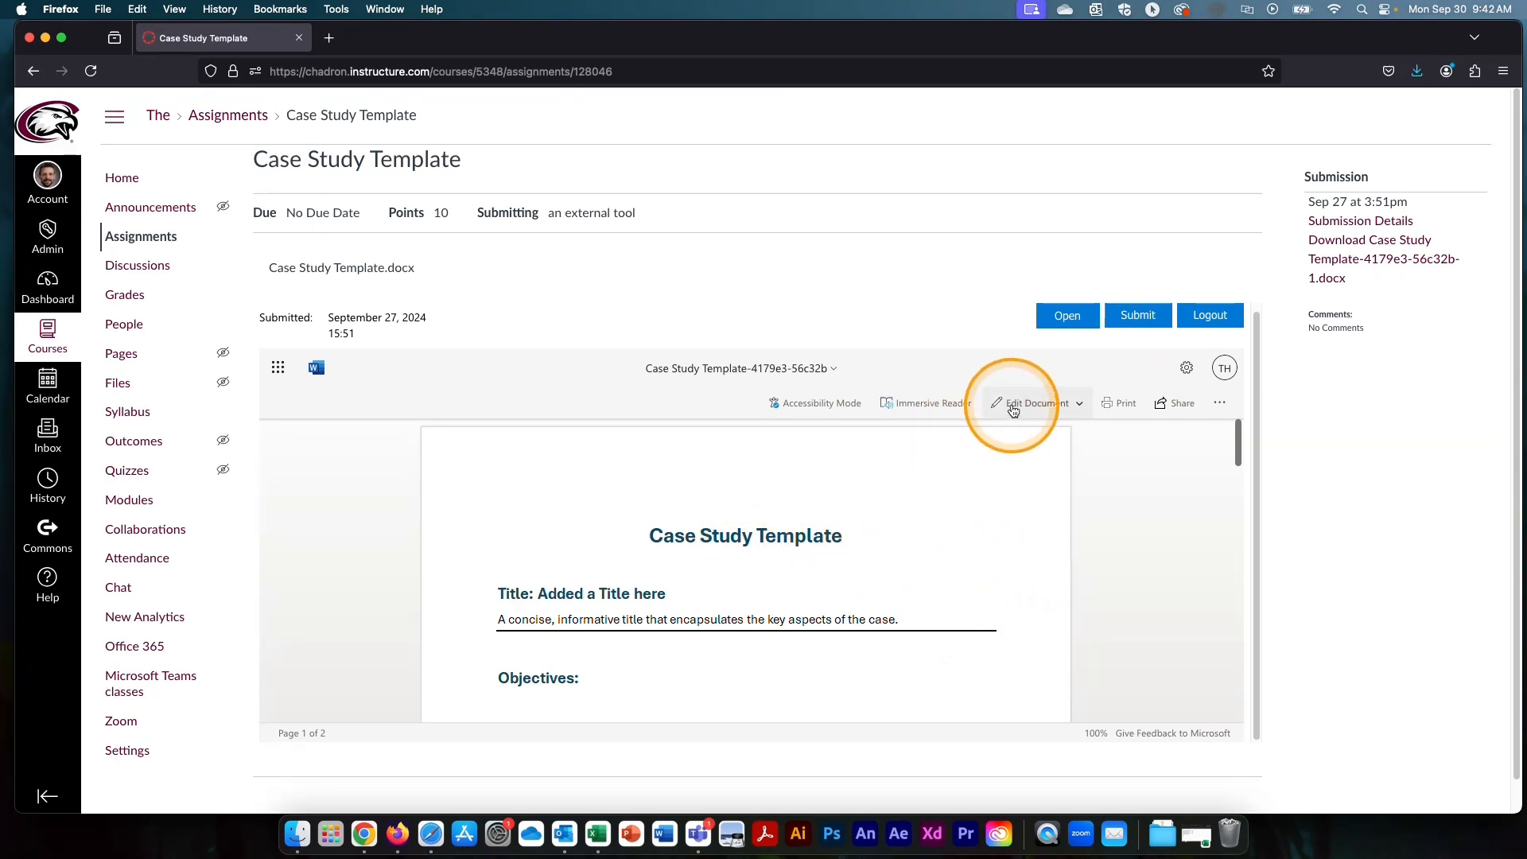
Edit the submitted document online in its embedded view, adding "sdfgsdfg" after the Objectives heading and shortening the Title text to "A".
left_click(1048, 410)
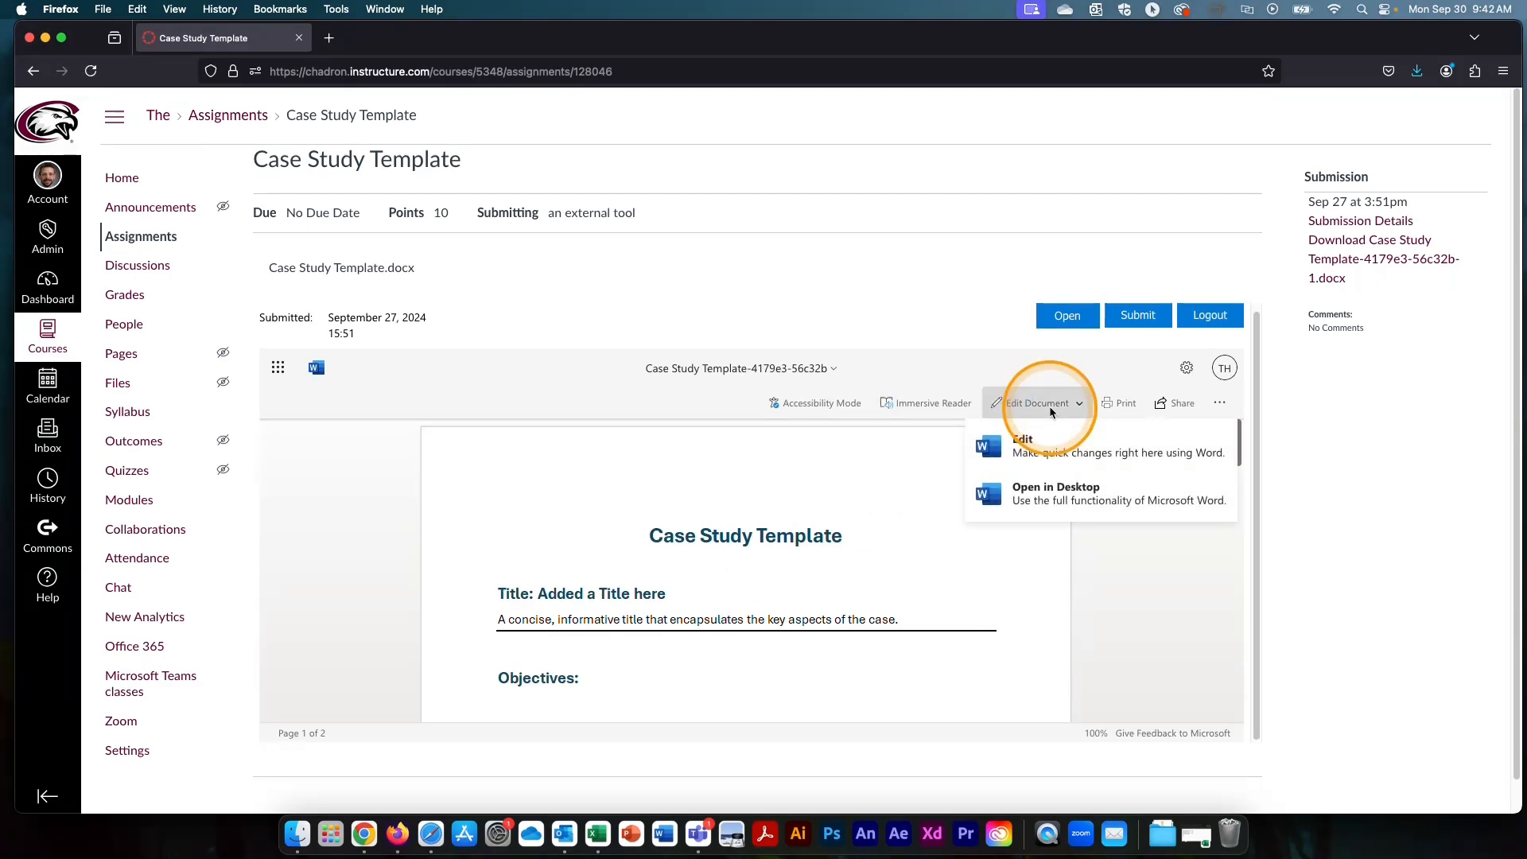
left_click(1022, 444)
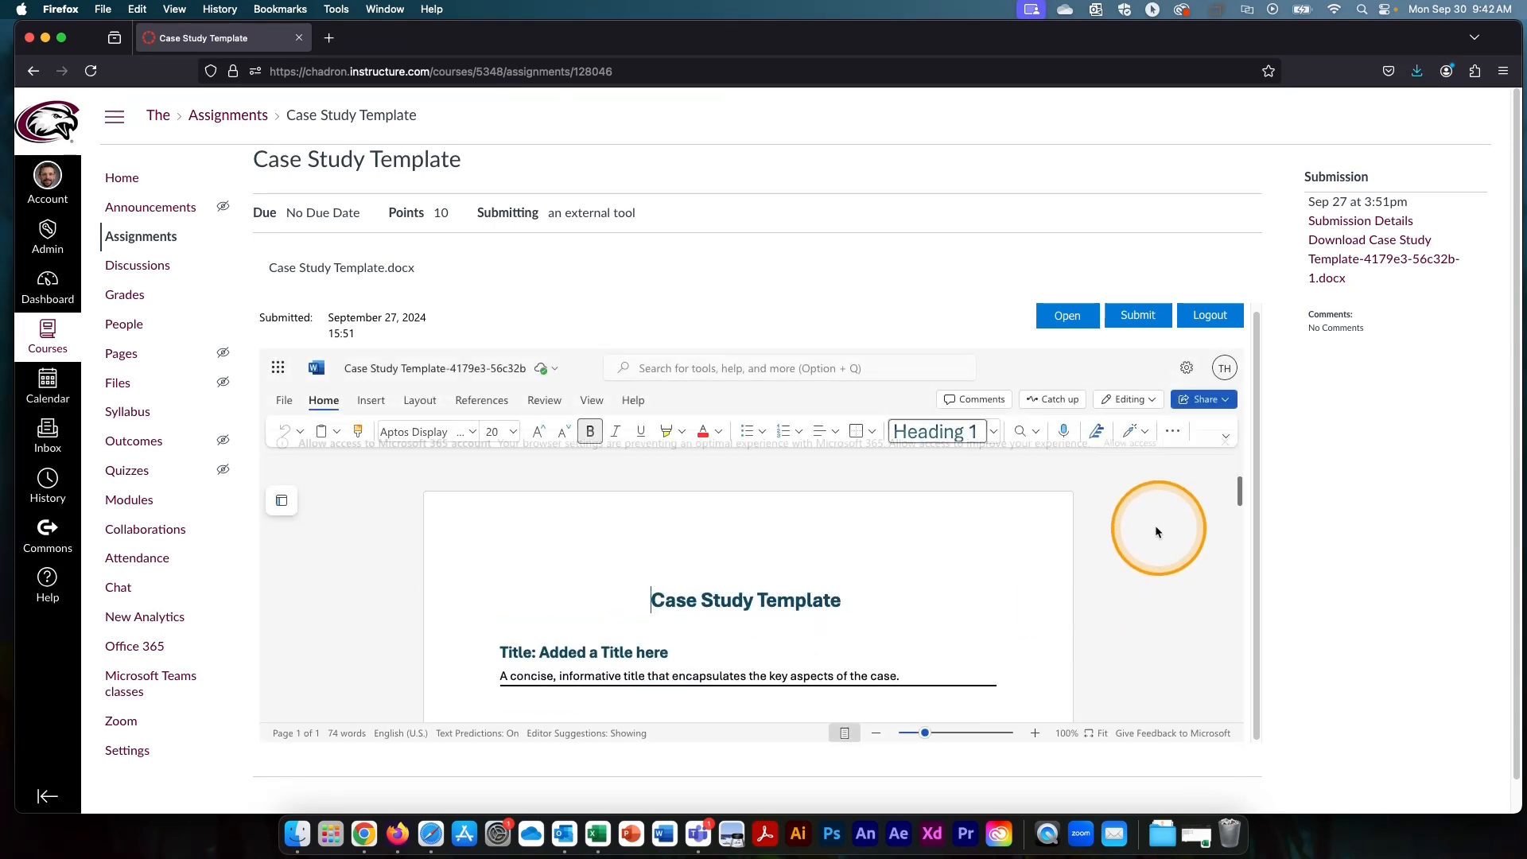
scroll(904, 580, "down", 3)
left_click(614, 622)
type("sdfgsdfg")
left_click_drag(669, 543, 571, 549)
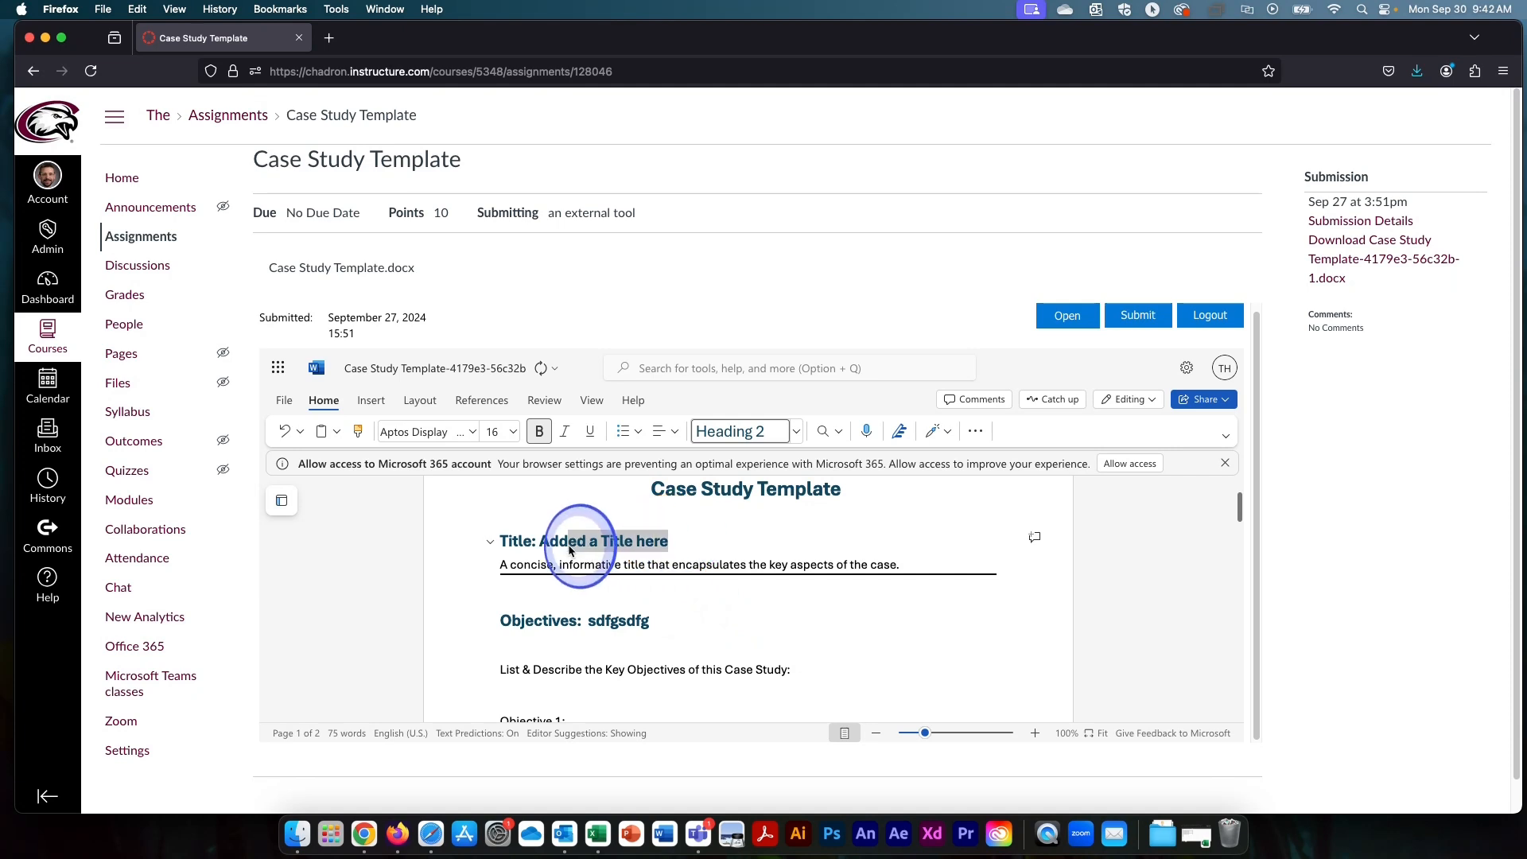
key("BackSpace")
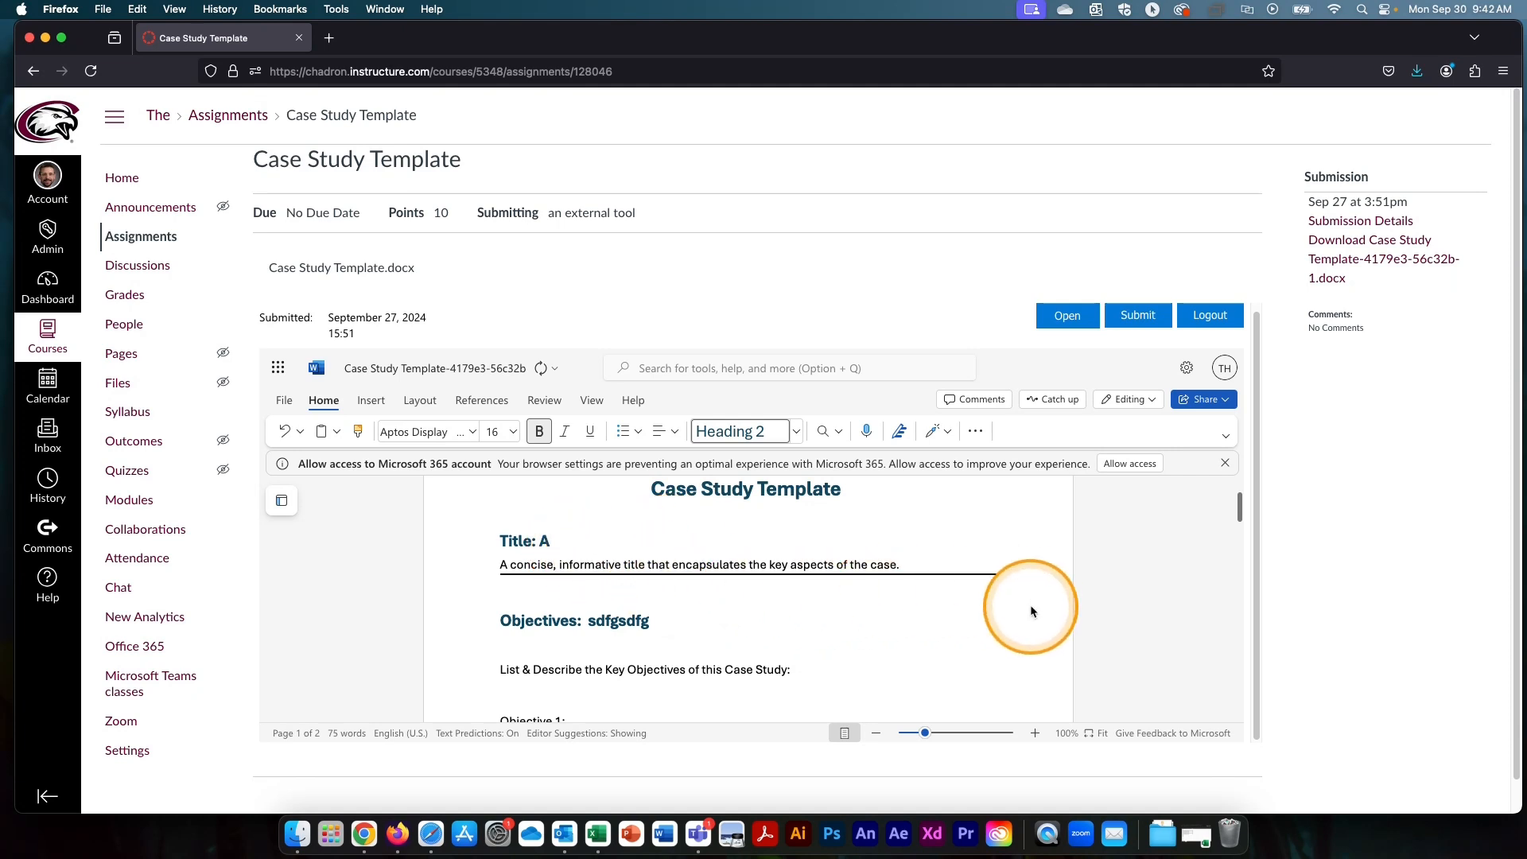
Look through the embedded Case Study Template document down to the Clinical History section and back up to its title.
left_click(1070, 320)
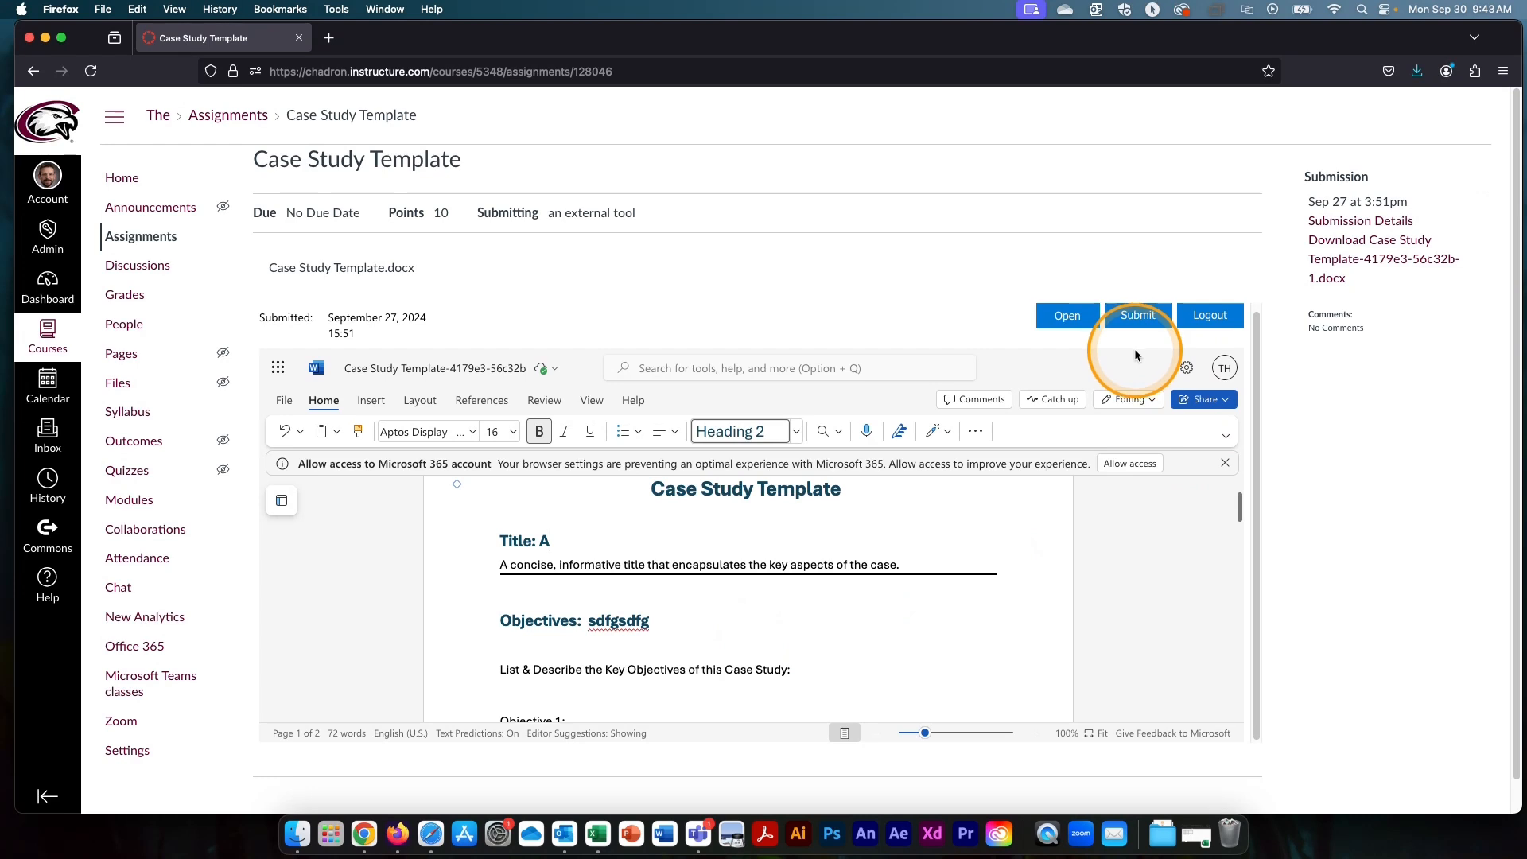
left_click_drag(1240, 506, 1219, 635)
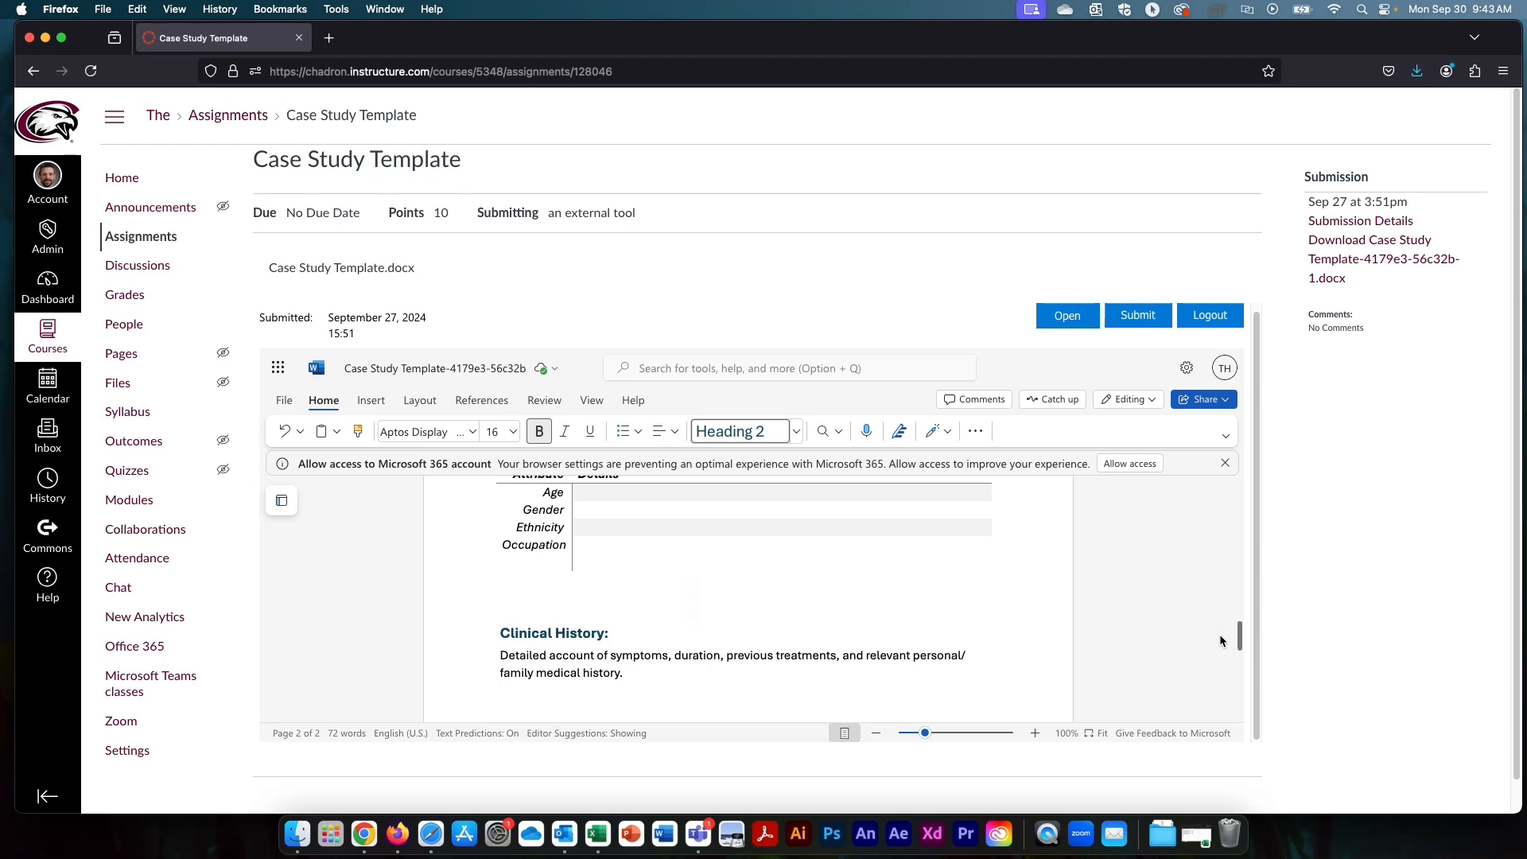
left_click_drag(1219, 633, 1232, 536)
left_click_drag(1231, 516, 1231, 497)
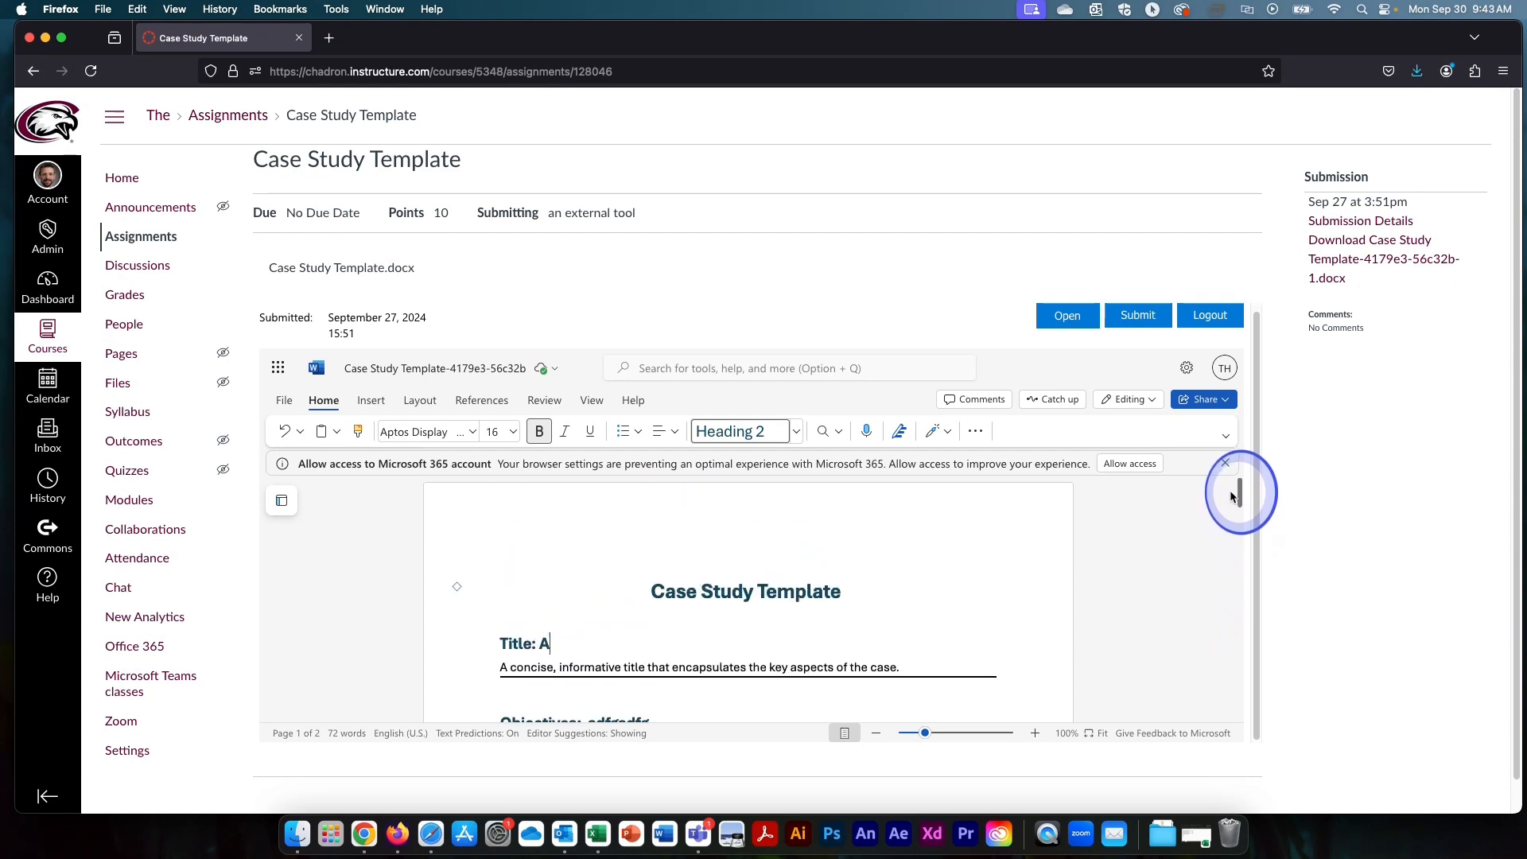